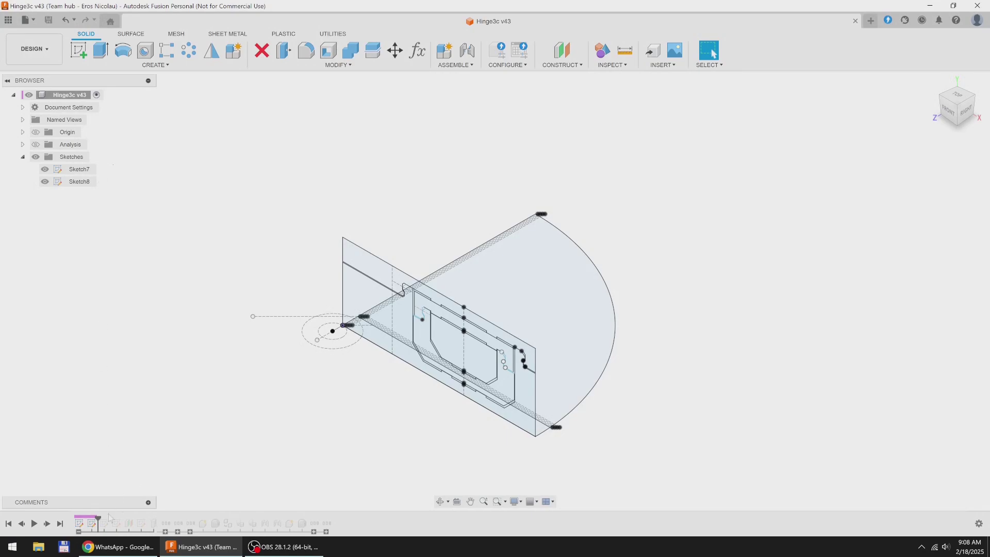
# Step: Roll the history back before Sketch8 and inspect the thin rectangular strip profile from above
pyautogui.moveTo(98, 516); pyautogui.dragTo(85, 516)
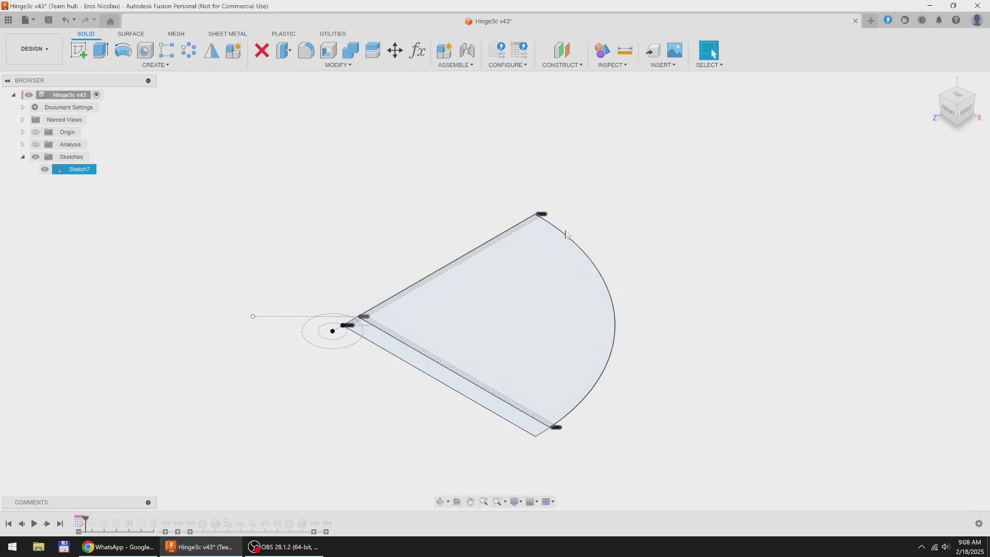
pyautogui.click(956, 100)
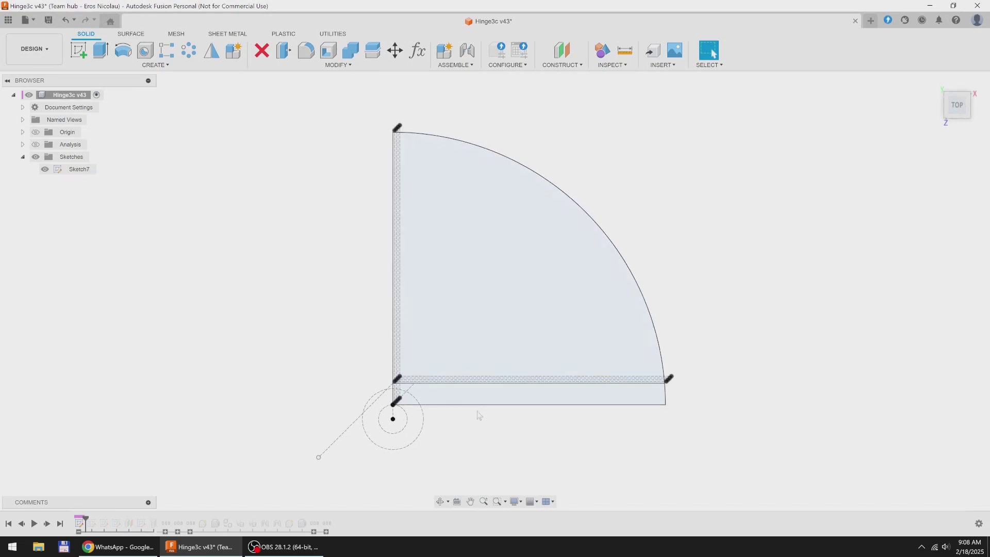
pyautogui.click(468, 400)
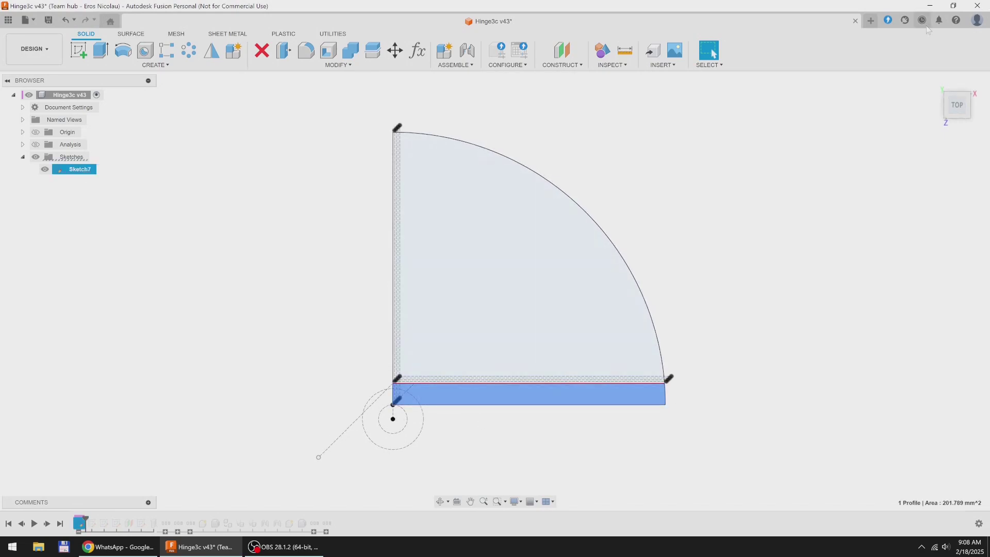
pyautogui.click(934, 81)
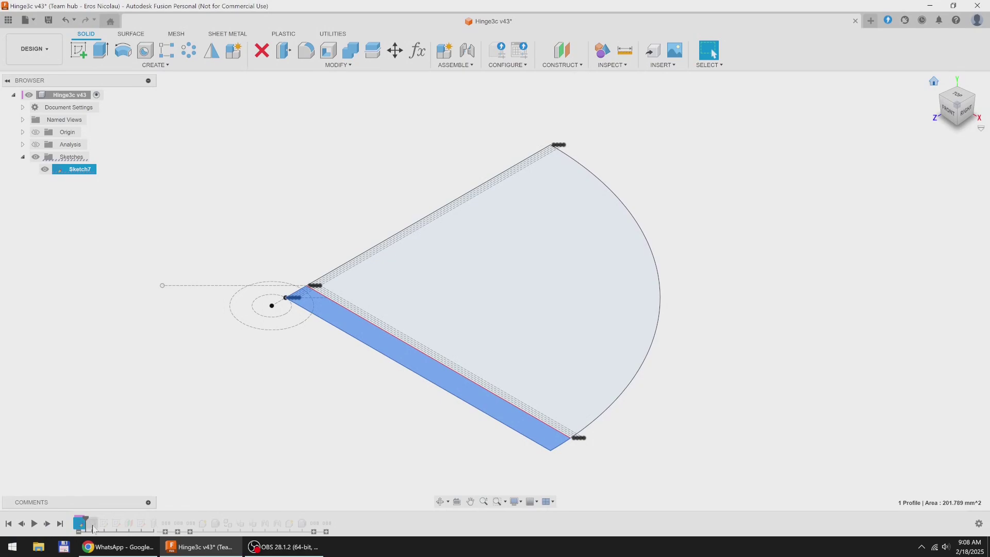
# Step: Include Sketch8 and inspect its outer plate, U-shaped, upper strip and inner profiles from the front
pyautogui.moveTo(91, 522); pyautogui.dragTo(98, 522)
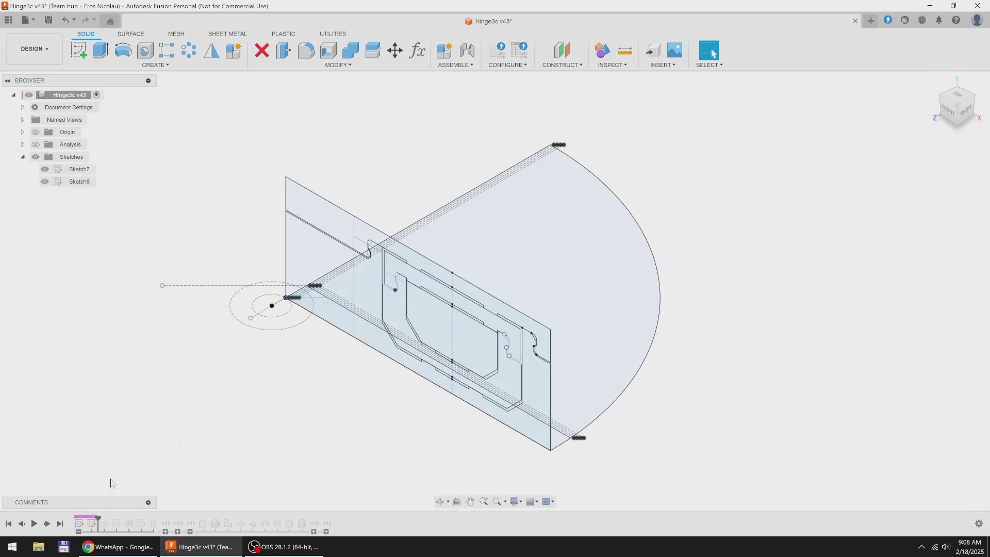
pyautogui.click(951, 115)
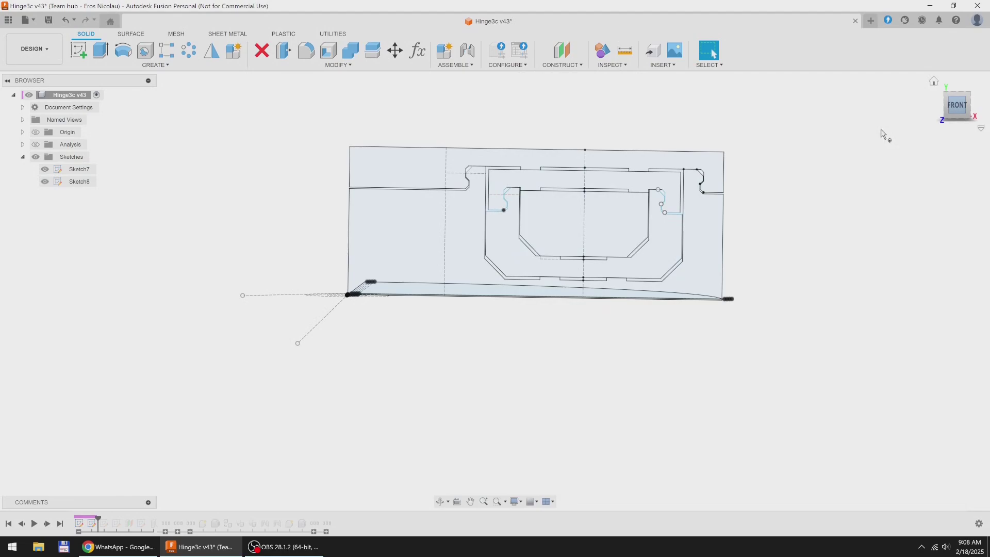
pyautogui.click(418, 234)
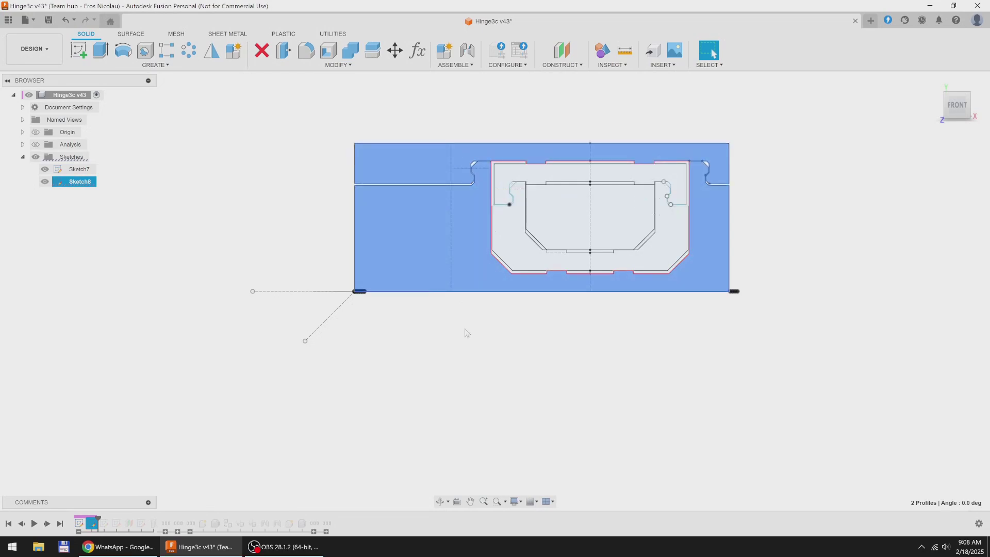
pyautogui.click(518, 232)
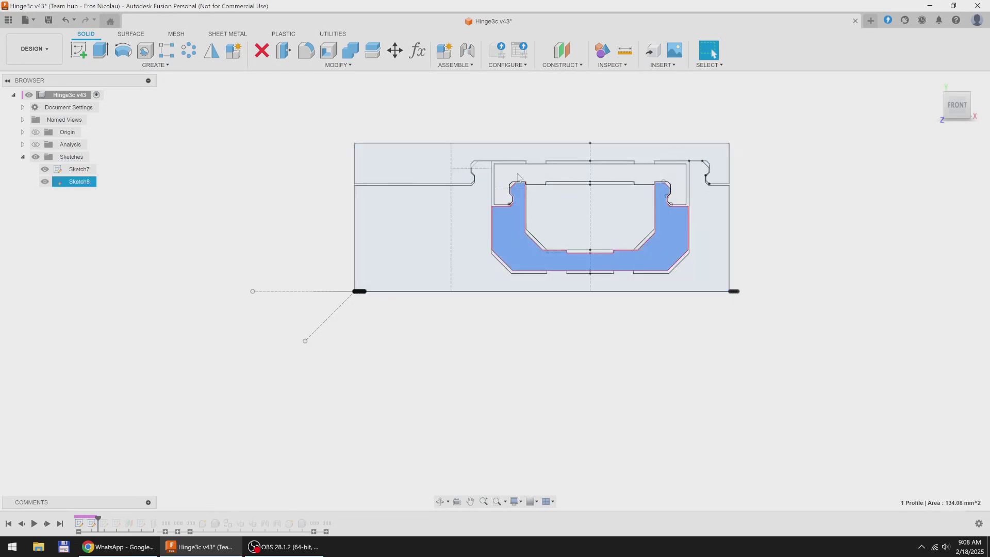
pyautogui.keyDown('ctrl'); pyautogui.click(566, 172); pyautogui.keyUp('ctrl')
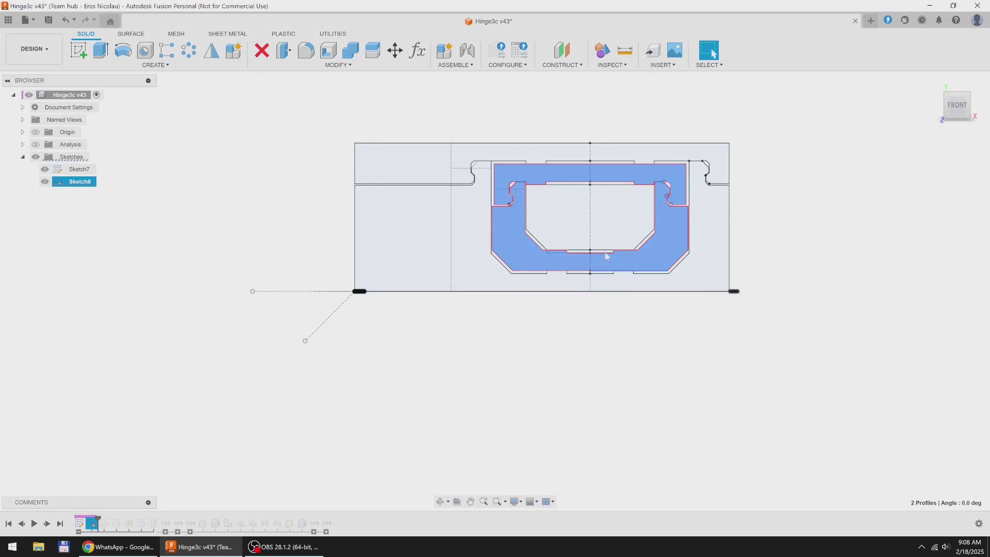
pyautogui.click(581, 223)
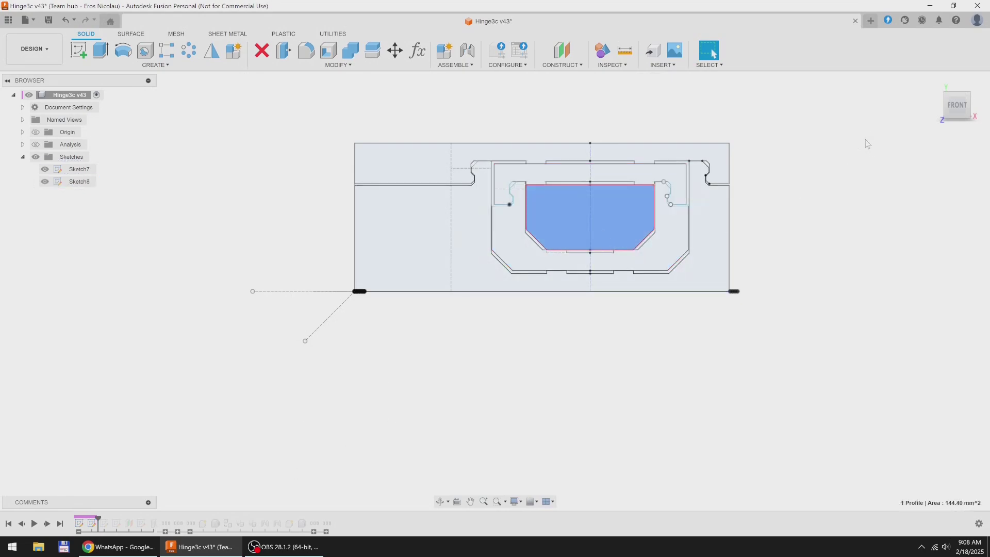
pyautogui.click(861, 156)
# Step: Advance the history past Plane4 and Axis2, then hide all sketches and construction geometry
pyautogui.click(932, 81)
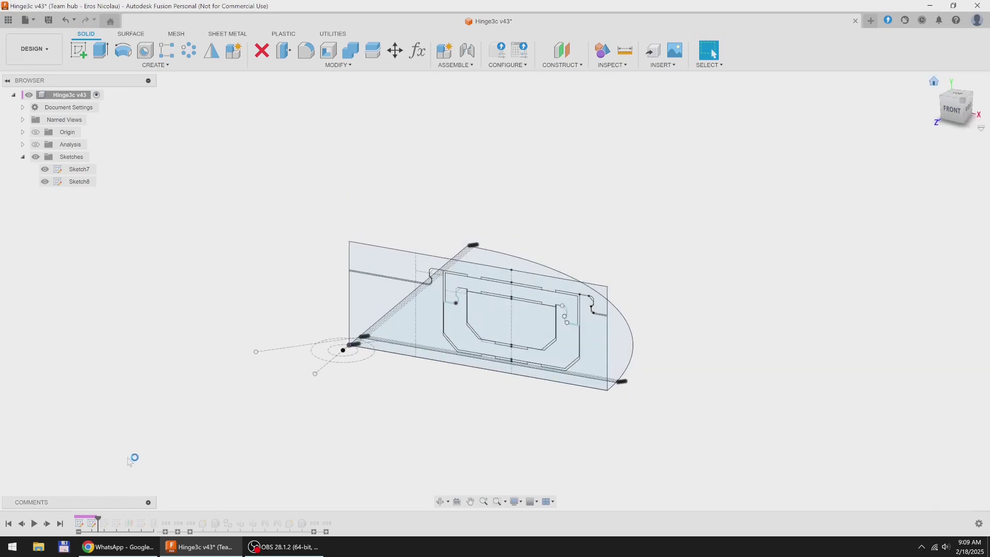
pyautogui.moveTo(98, 517); pyautogui.dragTo(157, 522)
pyautogui.click(333, 216)
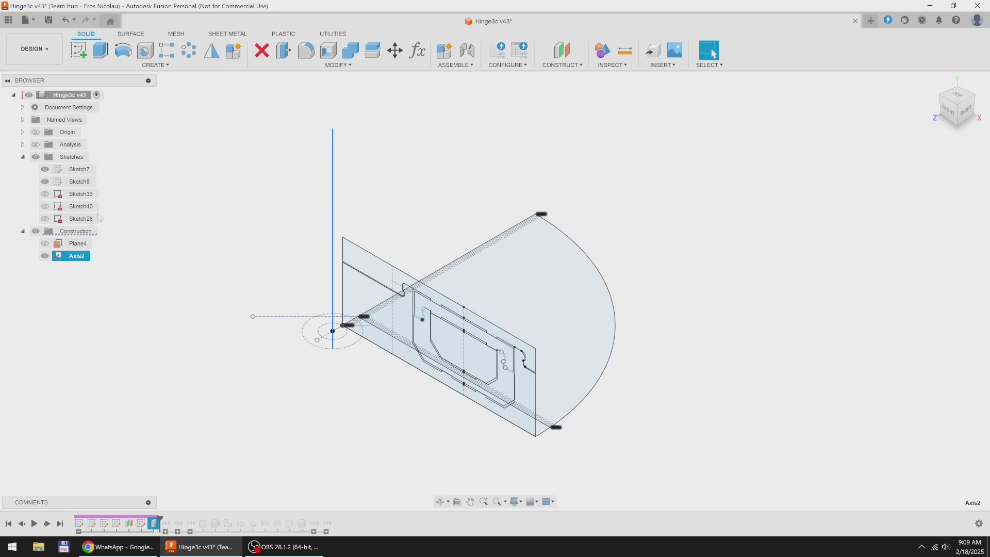
pyautogui.click(36, 232)
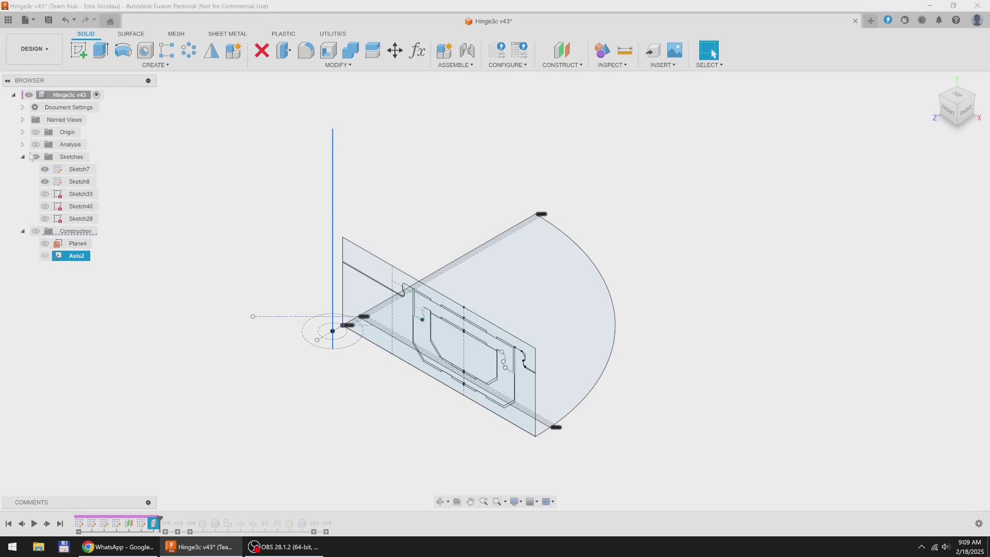
pyautogui.click(35, 157)
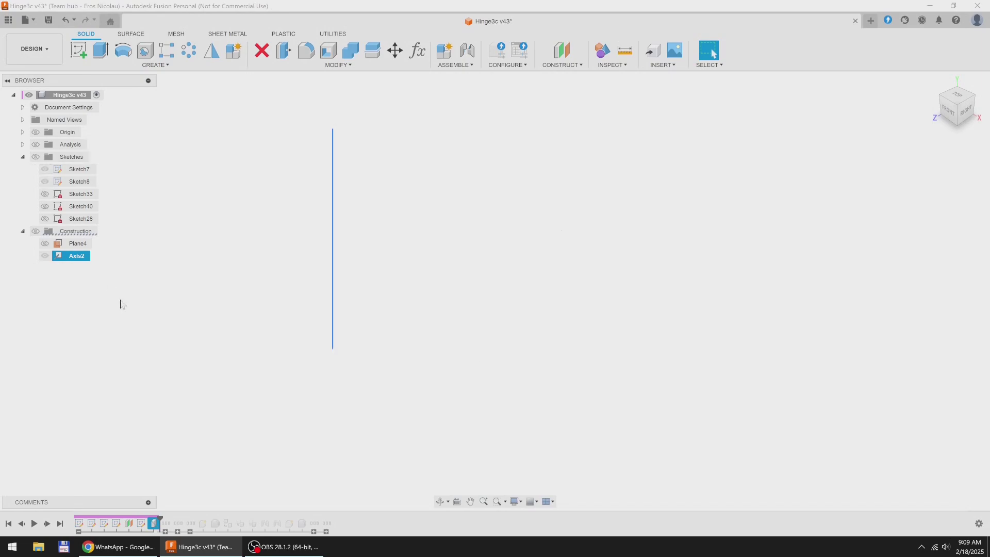
pyautogui.click(170, 386)
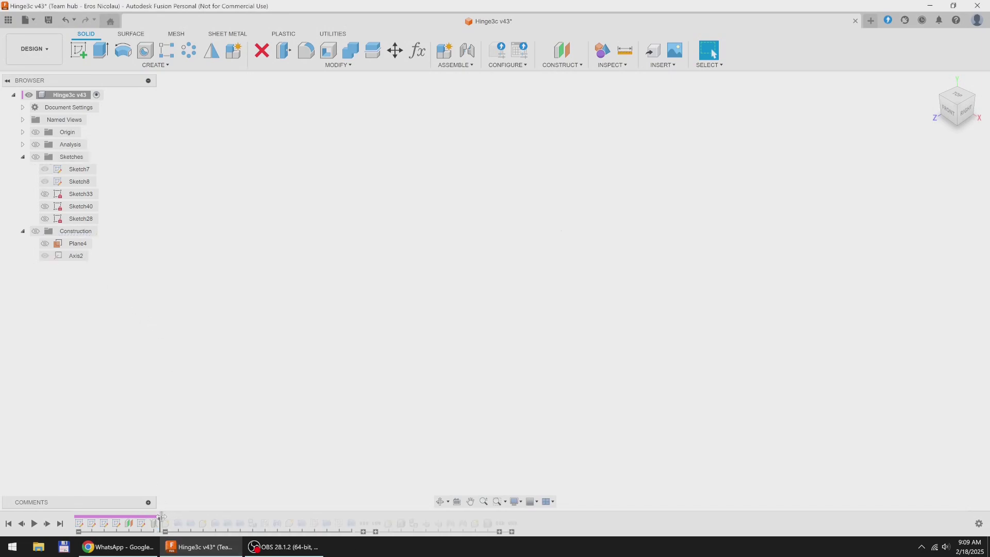
# Step: Advance the history to build Ring1 and close its top, then hide Ring1:1
pyautogui.moveTo(160, 517)
pyautogui.mouseDown()
pyautogui.moveTo(196, 513)
pyautogui.moveTo(184, 515)
pyautogui.mouseUp()
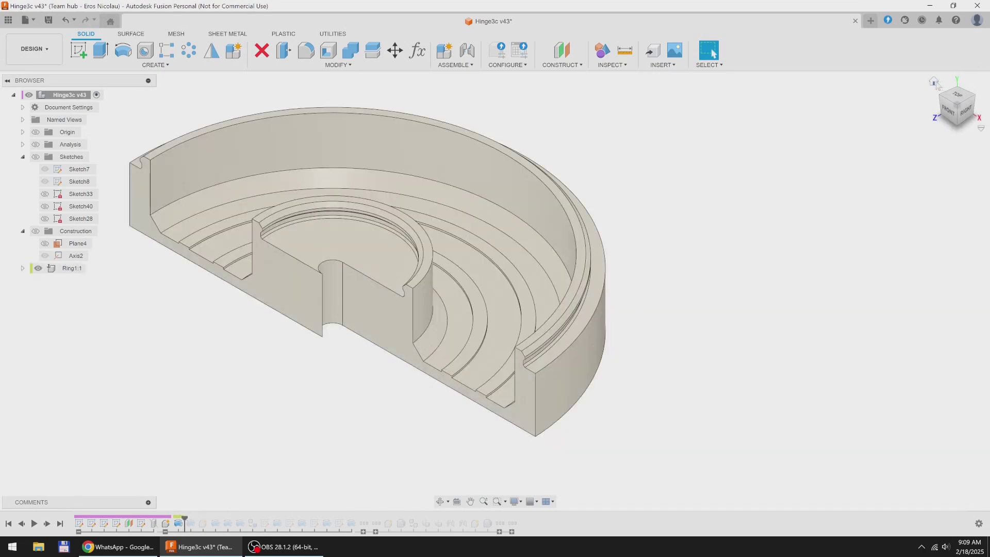
pyautogui.click(934, 83)
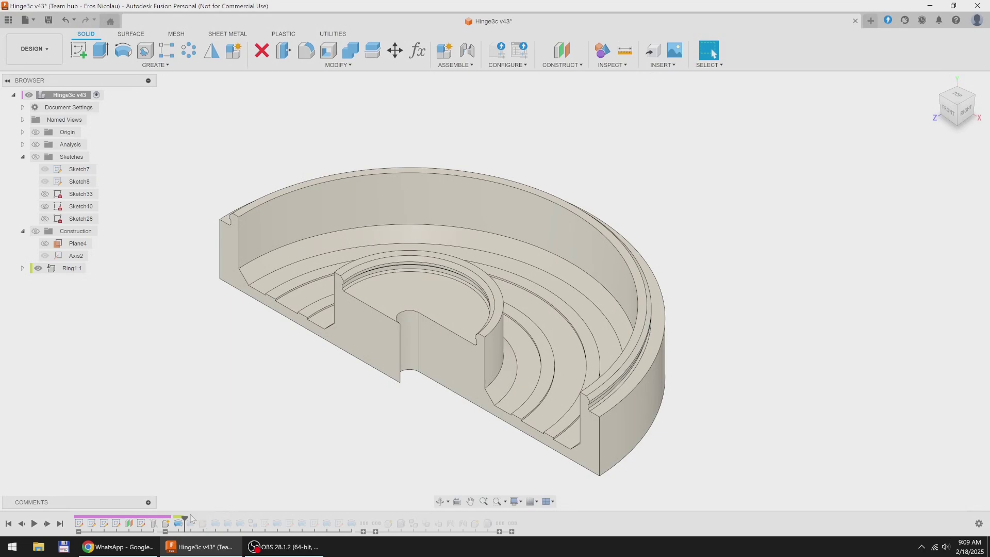
pyautogui.moveTo(193, 517); pyautogui.dragTo(197, 515)
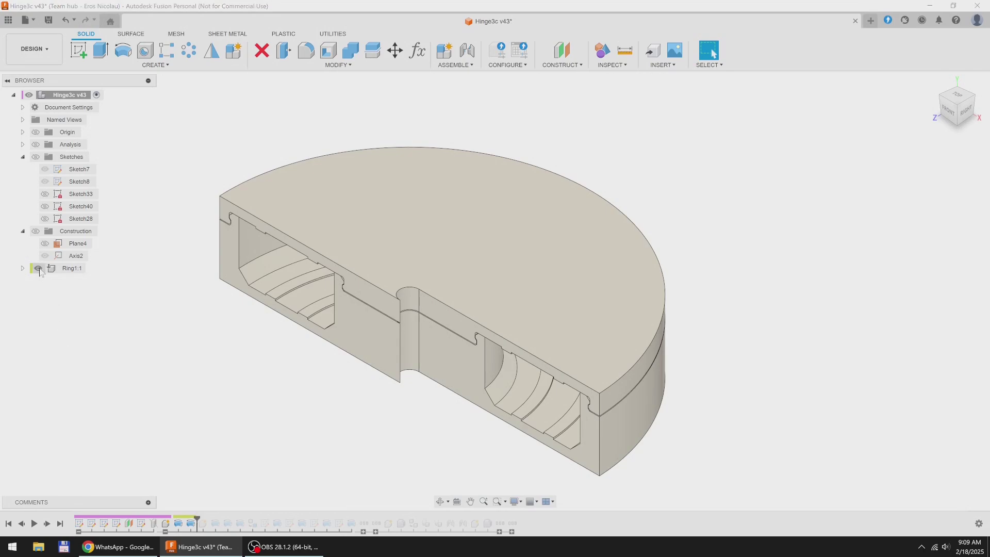
pyautogui.click(38, 268)
# Step: Step forward through the Ring2 and Ring3 features, hiding Ring2:1 and Ring3:1
pyautogui.moveTo(198, 516); pyautogui.dragTo(233, 516)
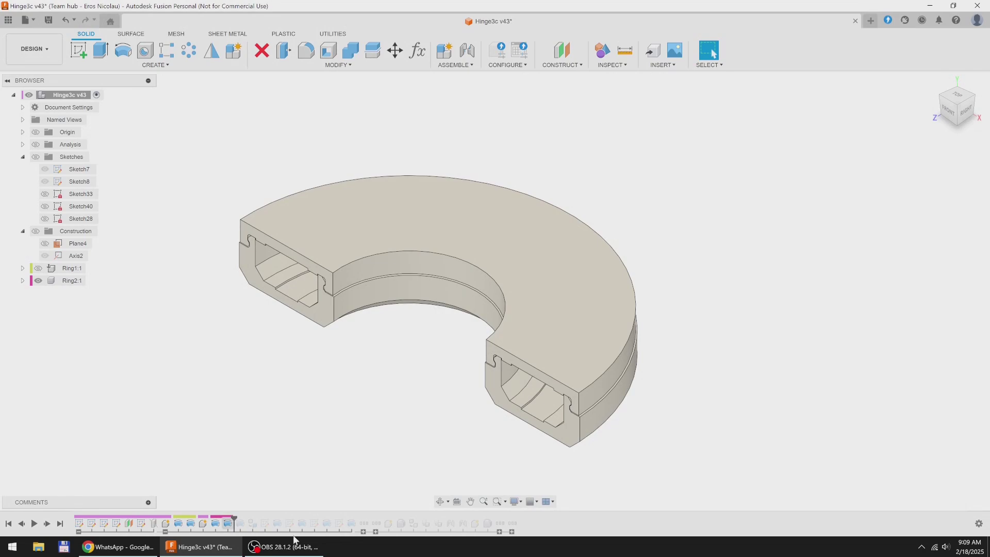
pyautogui.click(38, 281)
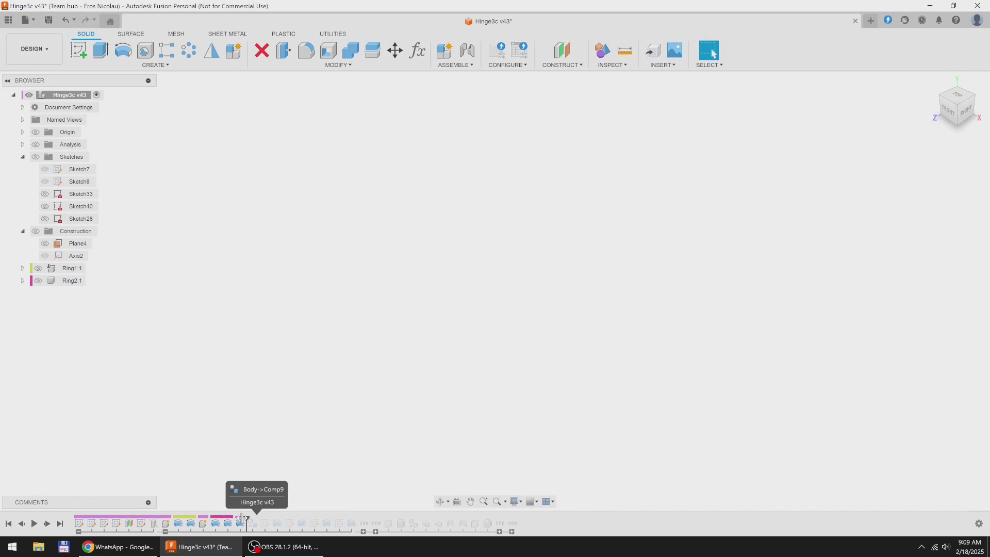
pyautogui.moveTo(233, 517); pyautogui.dragTo(247, 517)
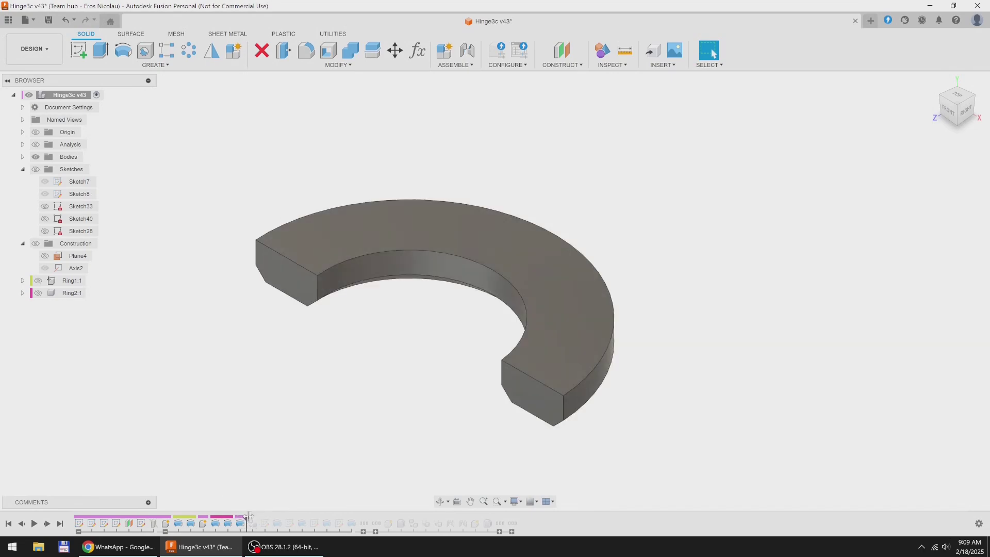
pyautogui.moveTo(249, 517); pyautogui.dragTo(259, 518)
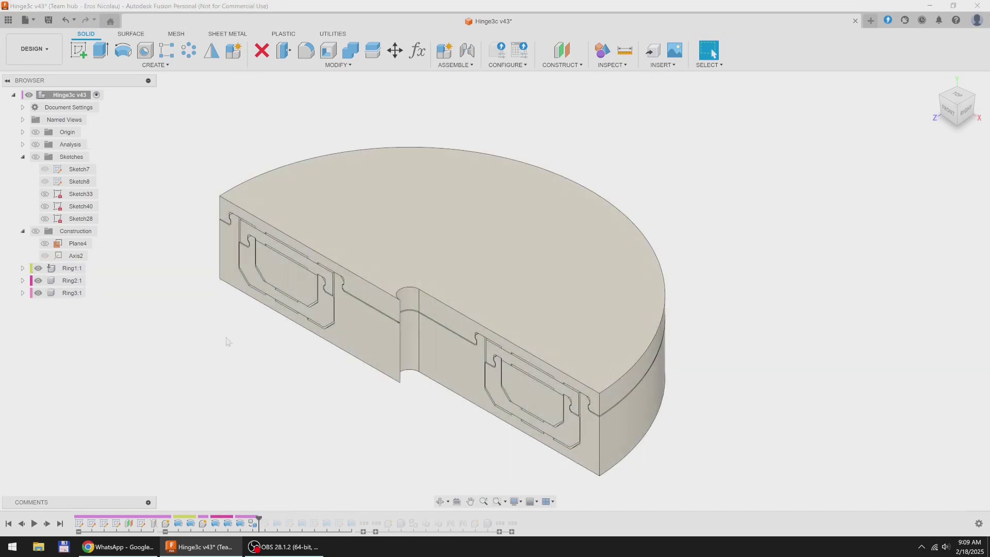
pyautogui.scroll(2, 230, 330)
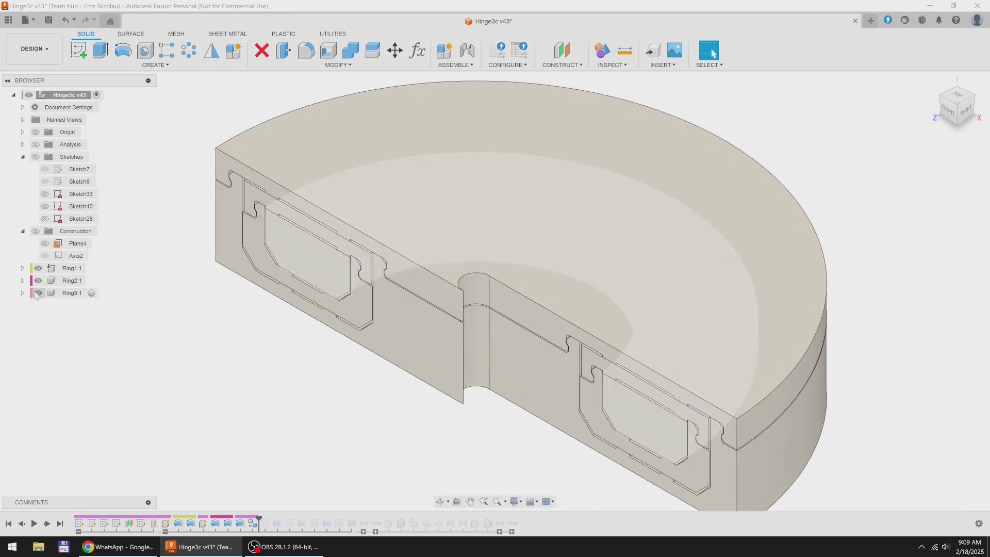
pyautogui.click(38, 293)
pyautogui.click(38, 282)
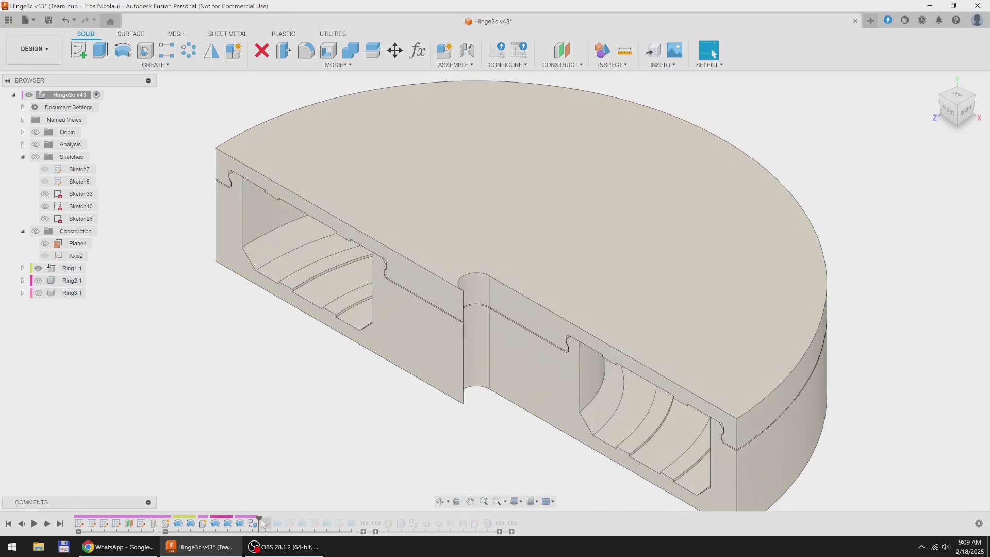
pyautogui.moveTo(258, 516); pyautogui.dragTo(283, 517)
# Step: Check the slot's small inner face, hide Ring1:1, show Ring2:1, and add another Ring2 feature
pyautogui.click(593, 417)
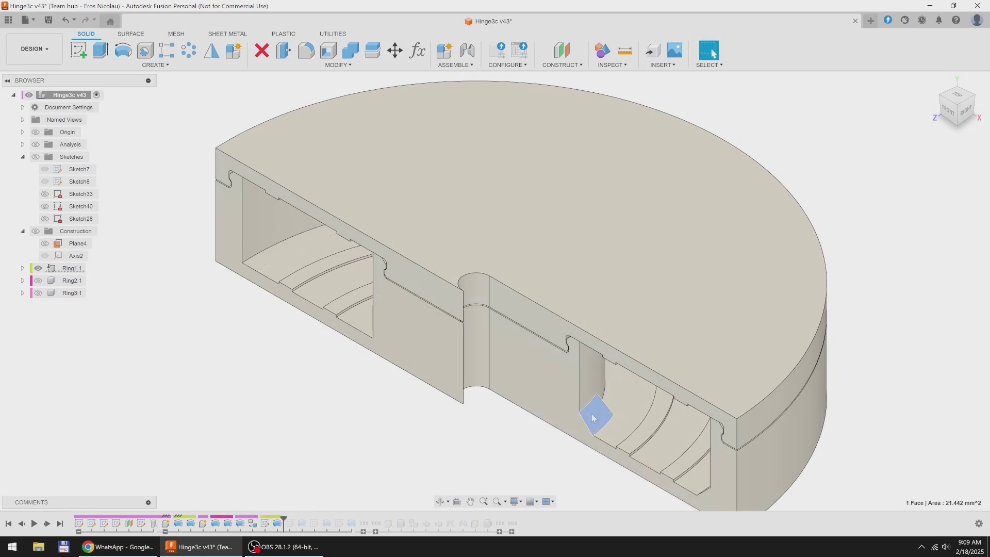
pyautogui.click(327, 492)
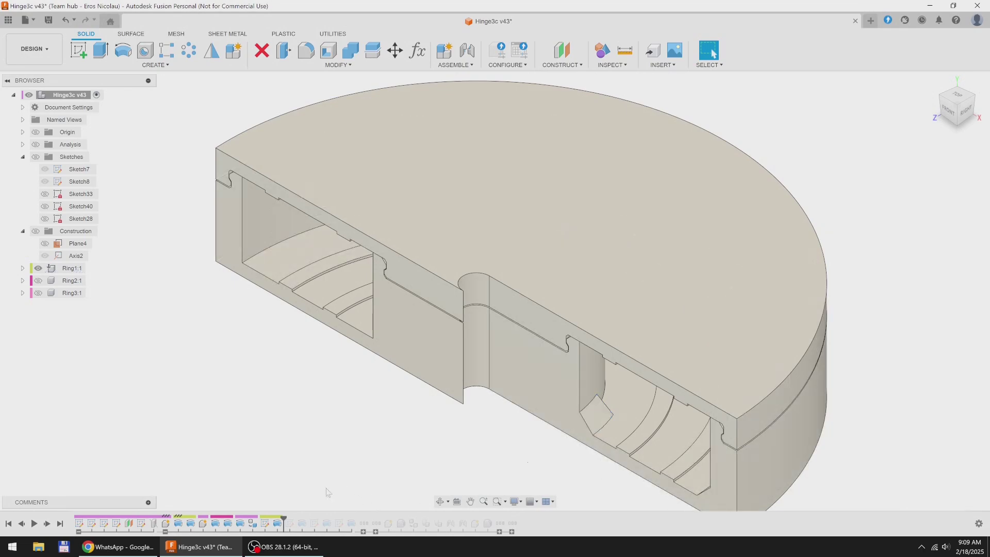
pyautogui.click(38, 268)
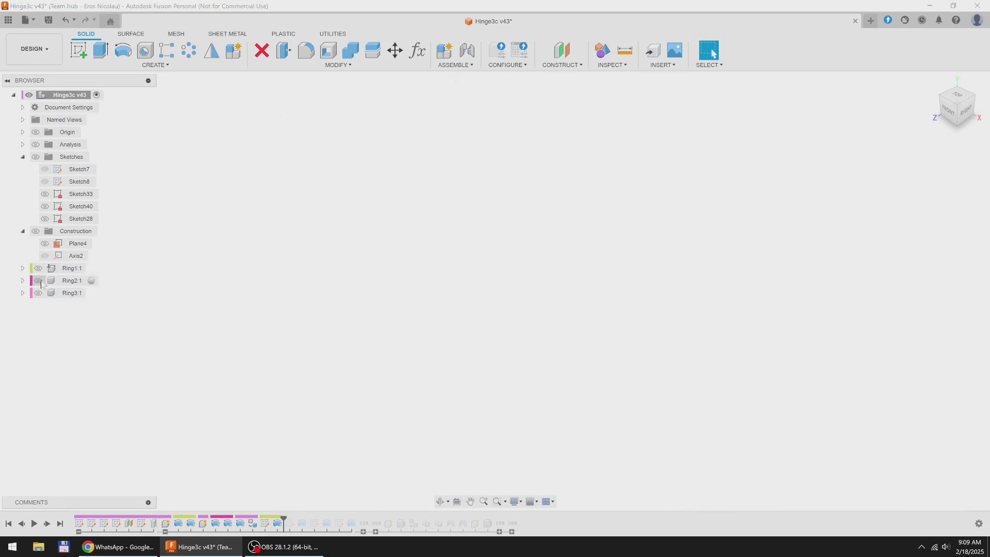
pyautogui.click(38, 281)
pyautogui.moveTo(273, 516)
pyautogui.mouseDown()
pyautogui.moveTo(345, 516)
pyautogui.moveTo(332, 518)
pyautogui.mouseUp()
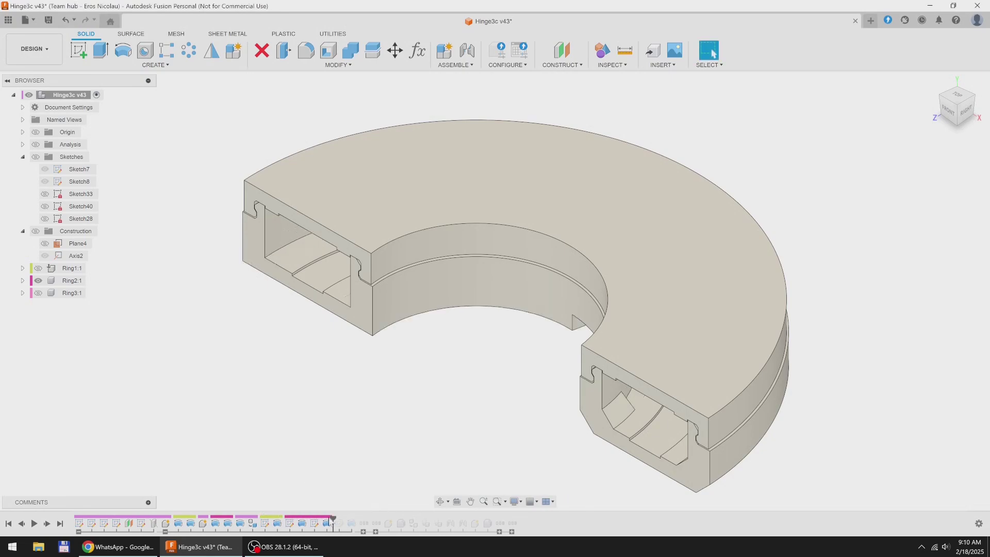
# Step: Inspect the slot's inner face, show Ring3:1 instead of Ring2:1, and add Sketch45
pyautogui.click(622, 414)
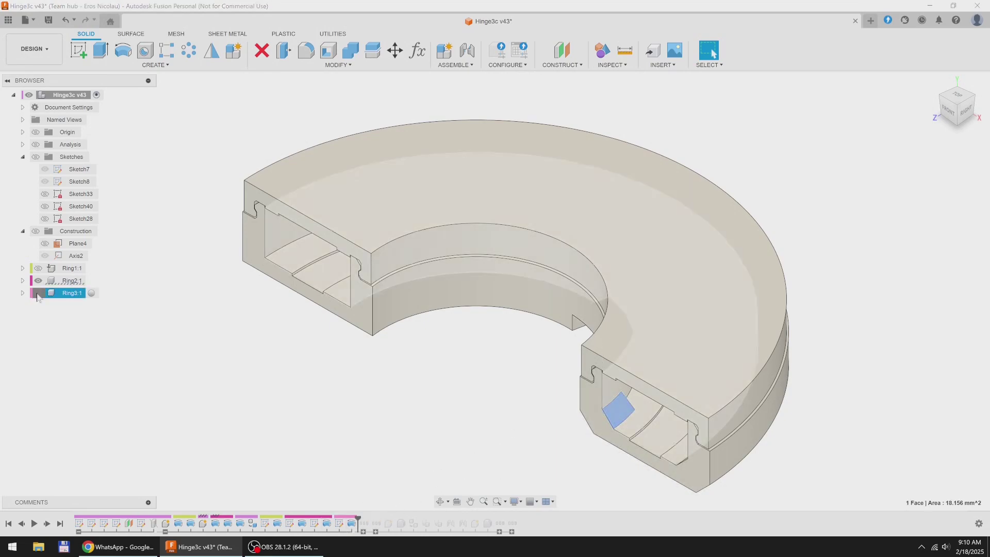
pyautogui.click(38, 292)
pyautogui.click(38, 281)
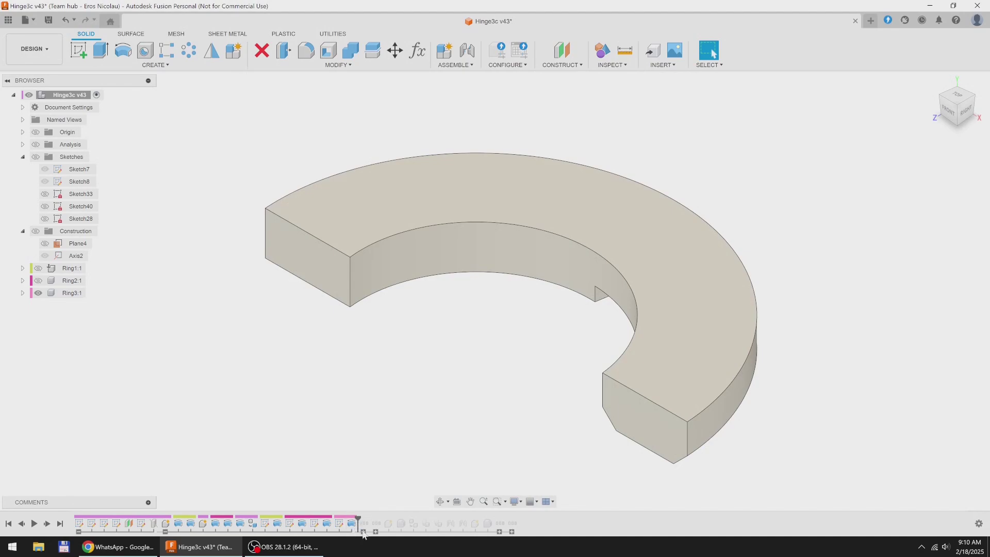
pyautogui.moveTo(357, 518); pyautogui.dragTo(370, 518)
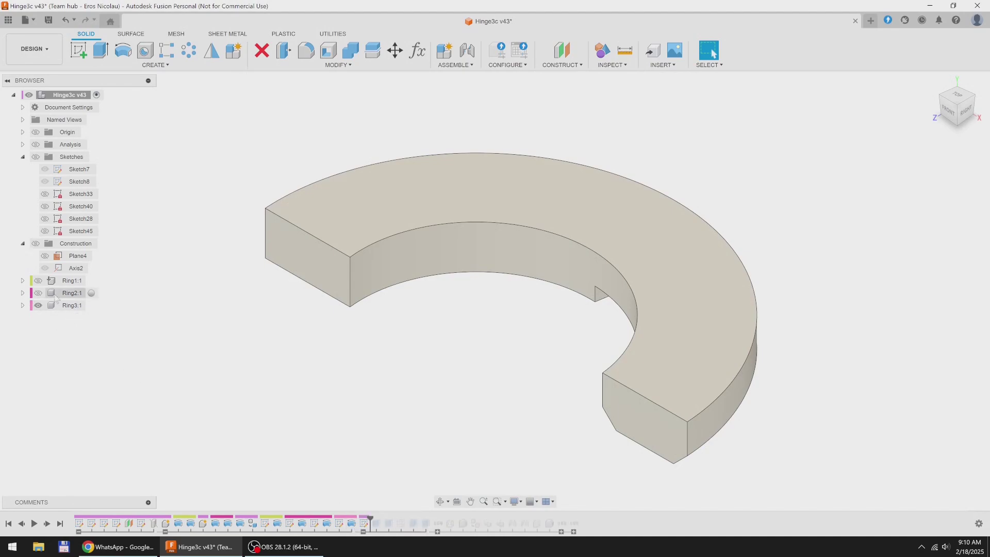
pyautogui.click(38, 293)
# Step: Show Ring1 and apply its next cut, then roll back to an earlier Ring1 sketch
pyautogui.click(39, 280)
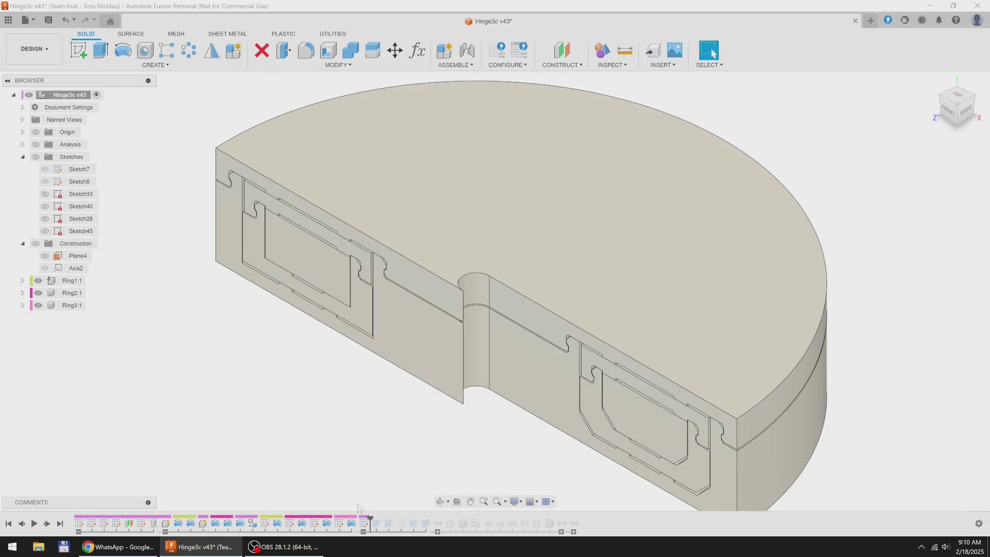
pyautogui.moveTo(370, 517); pyautogui.dragTo(381, 518)
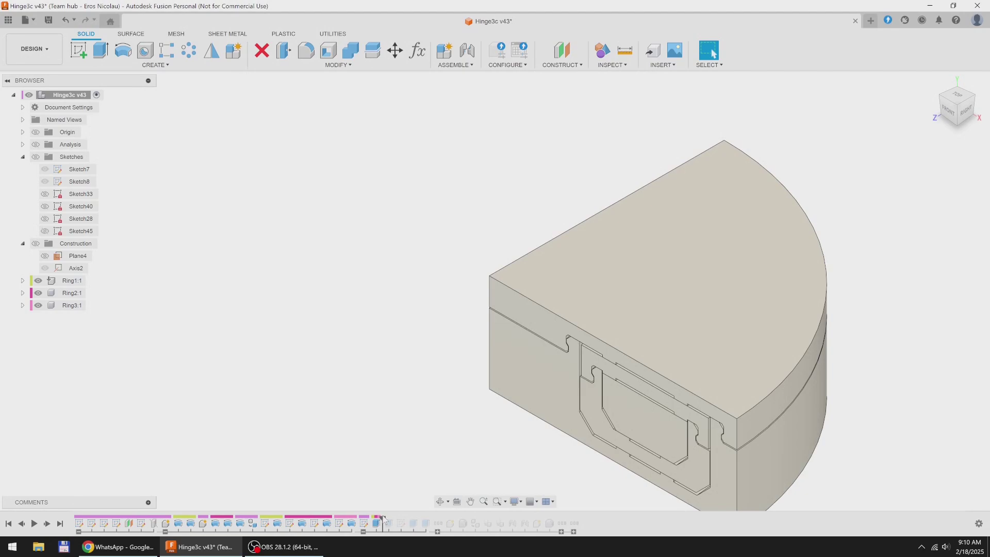
pyautogui.rightClick(416, 517)
pyautogui.click(427, 384)
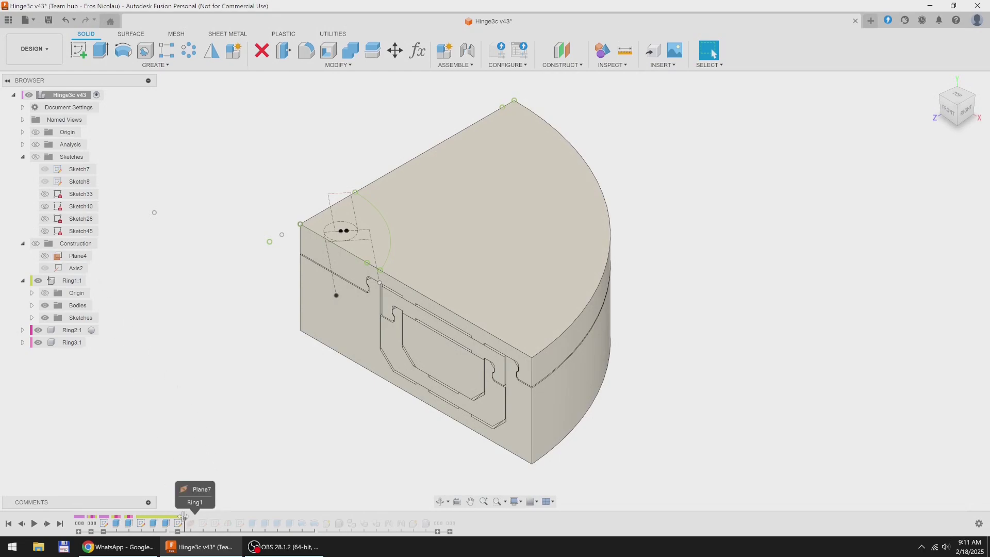
# Step: Step forward through Plane7 and Sketch47 to Extrude7's pocket, hiding Ring1's sketches
pyautogui.moveTo(185, 518); pyautogui.dragTo(197, 518)
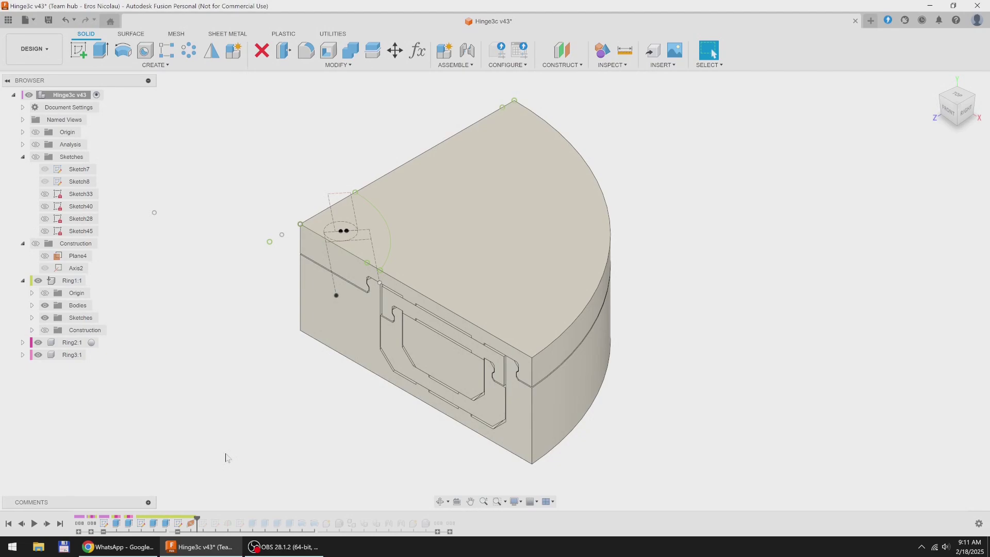
pyautogui.click(191, 524)
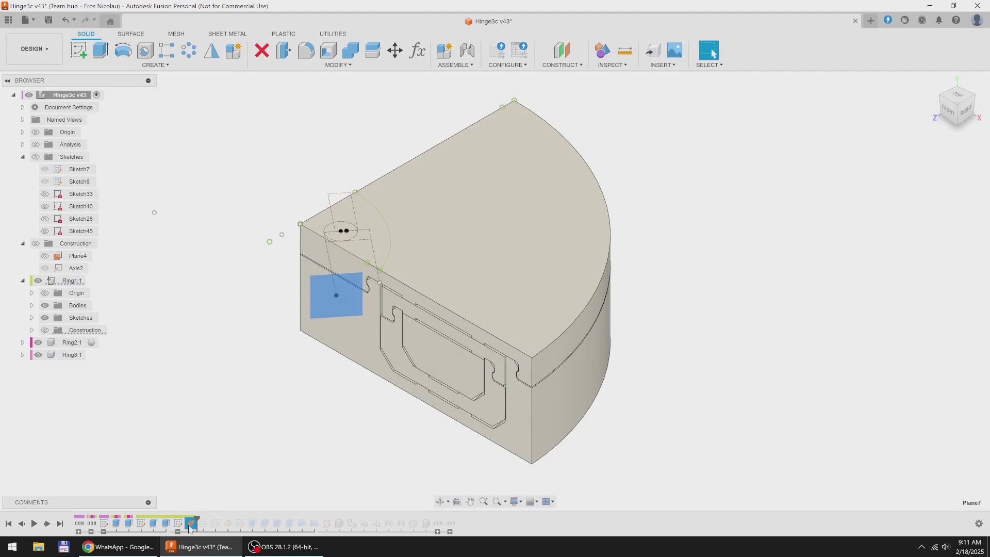
pyautogui.moveTo(200, 525); pyautogui.dragTo(202, 527)
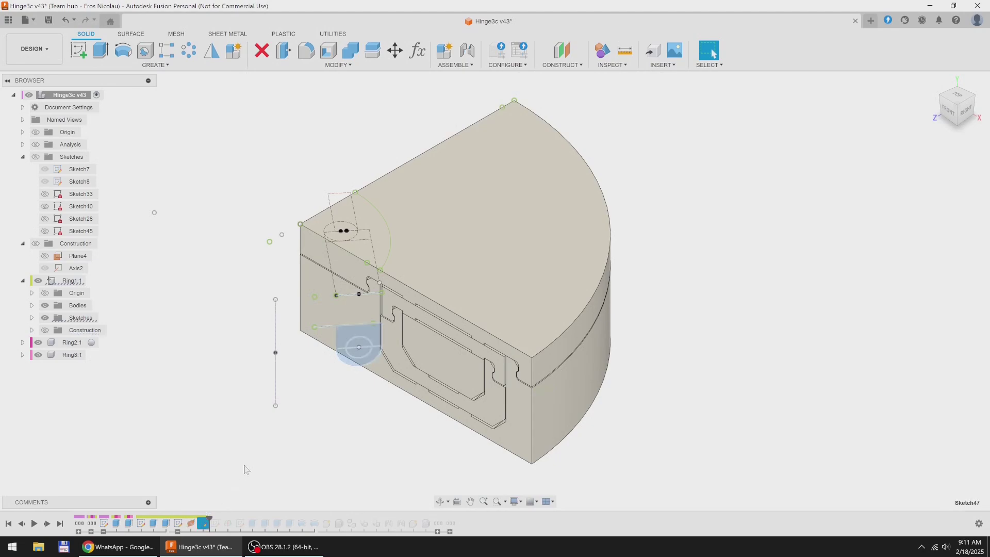
pyautogui.moveTo(209, 518); pyautogui.dragTo(272, 516)
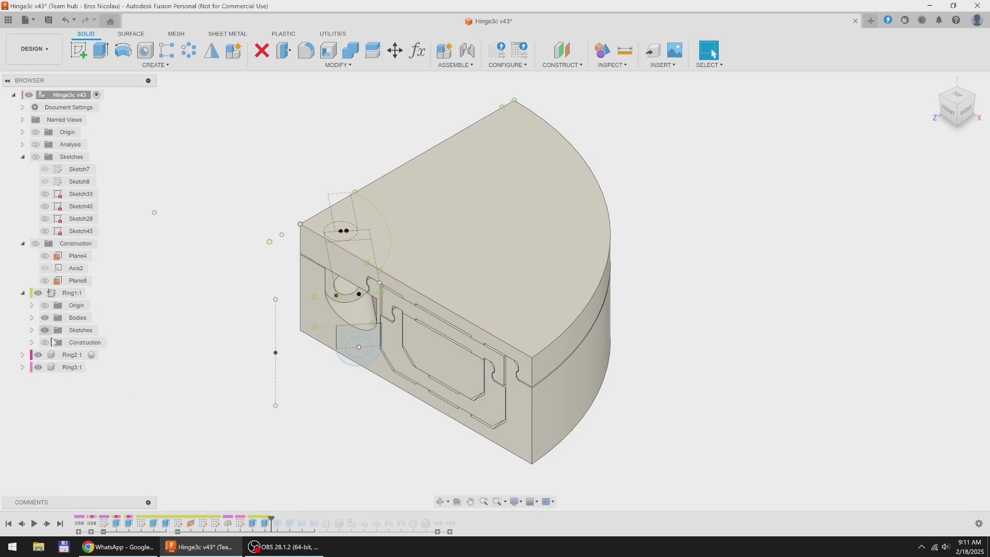
pyautogui.click(45, 330)
pyautogui.moveTo(278, 384)
pyautogui.keyDown('shift'); pyautogui.mouseDown(button='middle')
pyautogui.moveTo(286, 362)
pyautogui.moveTo(269, 466)
pyautogui.mouseUp(button='middle'); pyautogui.keyUp('shift')
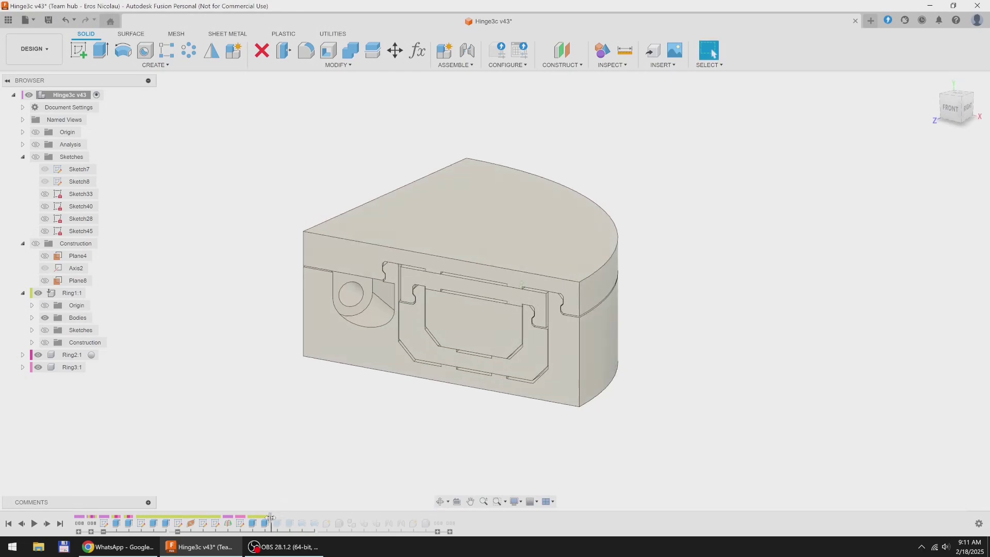
# Step: Advance past the pocket-with-hole cut and the two inserted Phillips screws, orbiting to check them
pyautogui.keyDown('shift'); pyautogui.moveTo(249, 417); pyautogui.dragTo(349, 489, button='middle'); pyautogui.keyUp('shift')
pyautogui.moveTo(278, 523); pyautogui.dragTo(295, 517)
pyautogui.moveTo(460, 462)
pyautogui.keyDown('shift'); pyautogui.mouseDown(button='middle')
pyautogui.moveTo(497, 446)
pyautogui.moveTo(325, 453)
pyautogui.moveTo(316, 464)
pyautogui.mouseUp(button='middle'); pyautogui.keyUp('shift')
pyautogui.moveTo(295, 518); pyautogui.dragTo(405, 523)
pyautogui.keyDown('shift'); pyautogui.moveTo(611, 473); pyautogui.dragTo(572, 483, button='middle'); pyautogui.keyUp('shift')
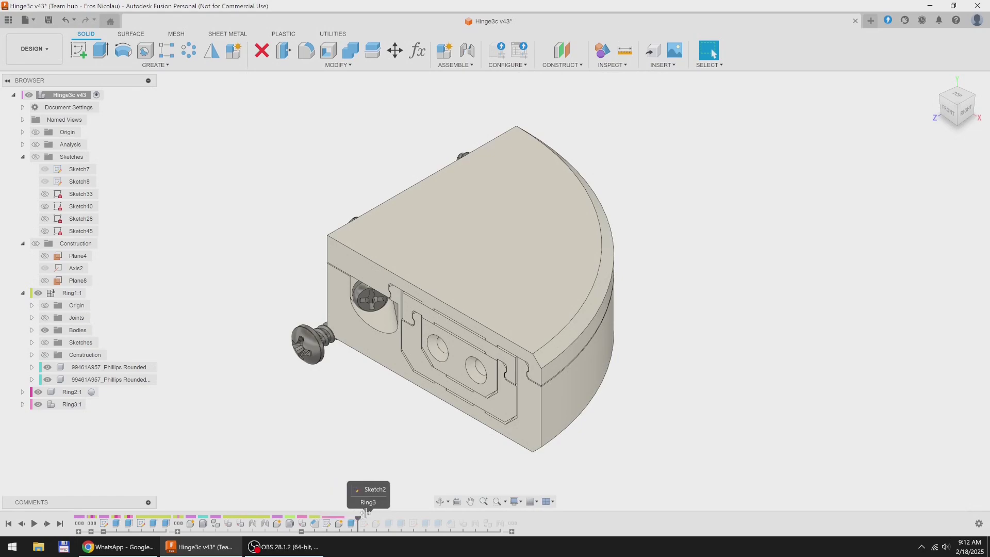
# Step: Add the DoorCap extrusion, make the DoorCap body visible, and roll the history to the end
pyautogui.moveTo(400, 509); pyautogui.dragTo(406, 514)
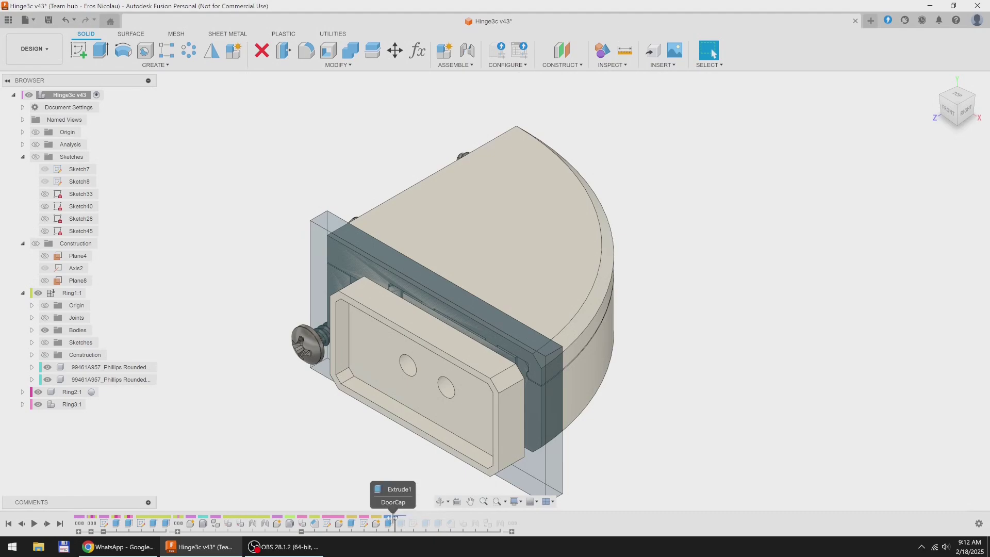
pyautogui.moveTo(407, 518)
pyautogui.mouseDown()
pyautogui.moveTo(394, 517)
pyautogui.moveTo(512, 517)
pyautogui.mouseUp()
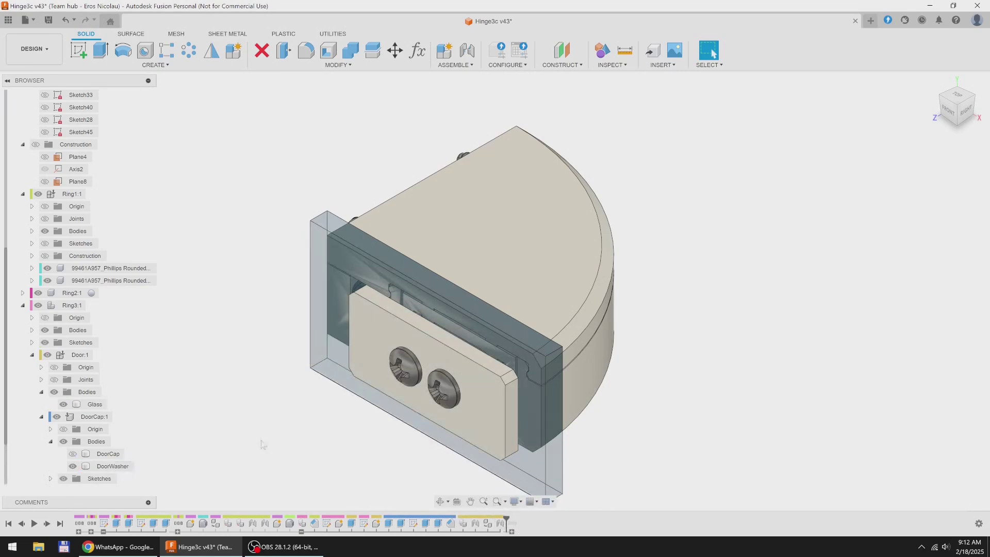
pyautogui.click(72, 454)
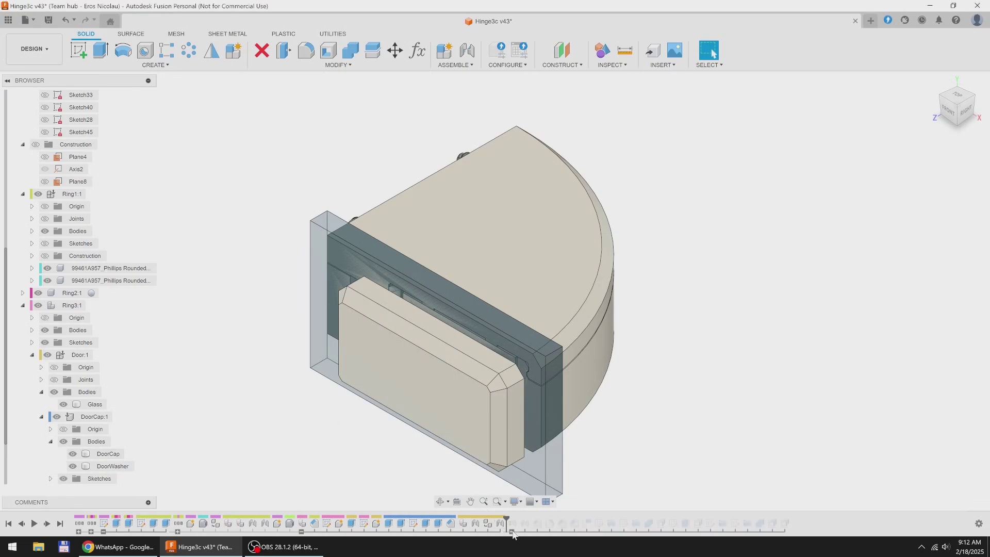
pyautogui.moveTo(507, 516); pyautogui.dragTo(704, 516)
pyautogui.keyDown('shift'); pyautogui.moveTo(597, 452); pyautogui.dragTo(678, 397, button='middle'); pyautogui.keyUp('shift')
# Step: Expand Ring1 and inspect its Cap1 and Ring1 bodies separately by toggling their visibility
pyautogui.press('Escape')
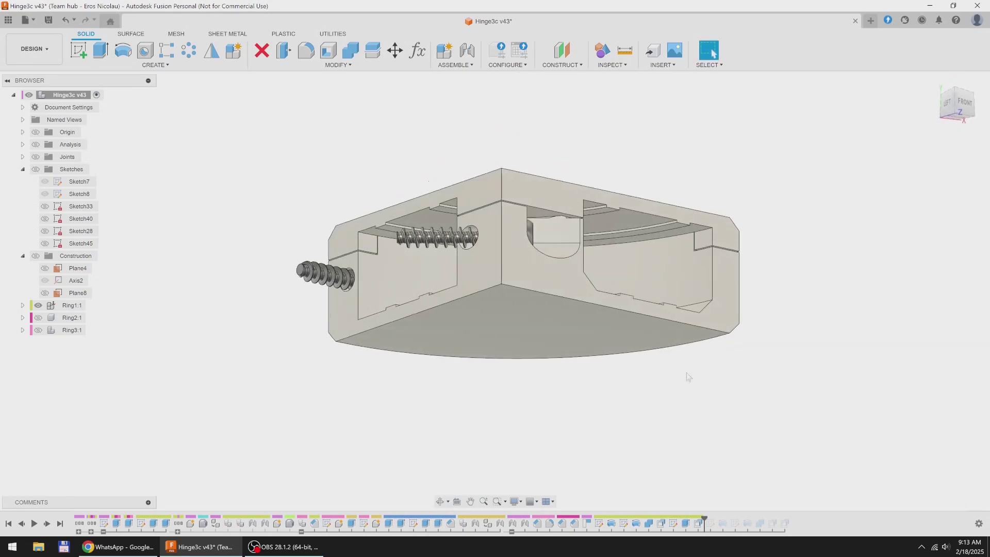
pyautogui.scroll(5, 685, 377)
pyautogui.scroll(-5, 506, 271)
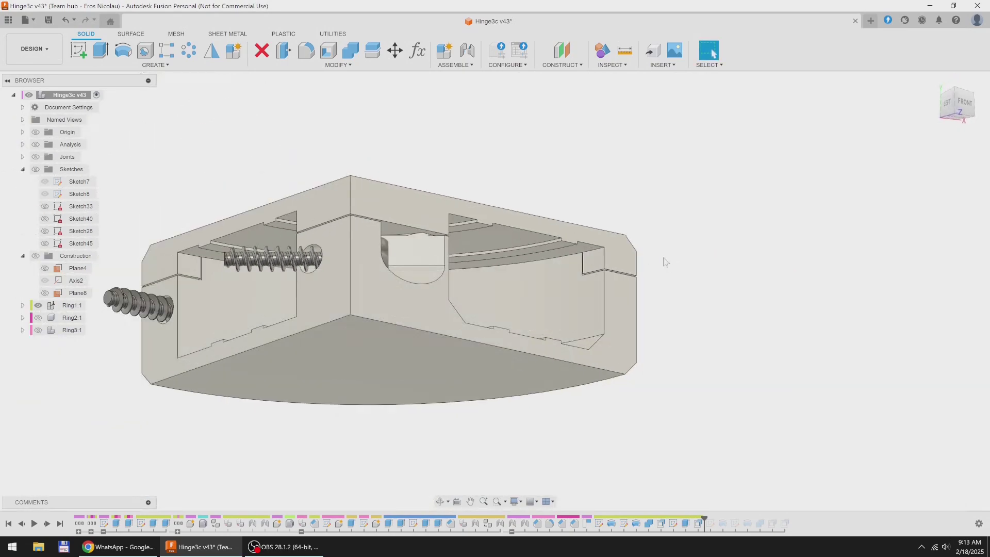
pyautogui.click(22, 306)
pyautogui.click(54, 367)
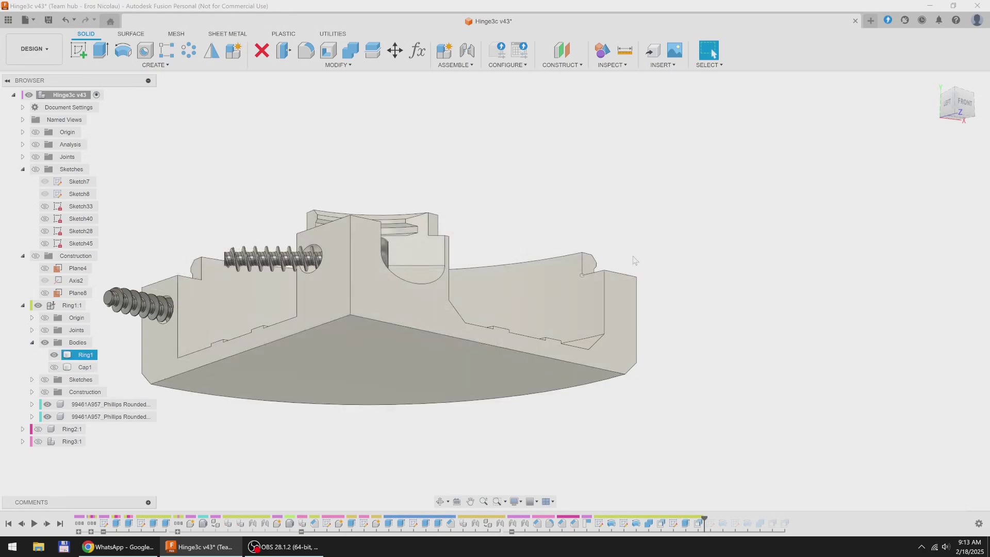
pyautogui.keyDown('shift'); pyautogui.moveTo(634, 260); pyautogui.dragTo(686, 269, button='middle'); pyautogui.keyUp('shift')
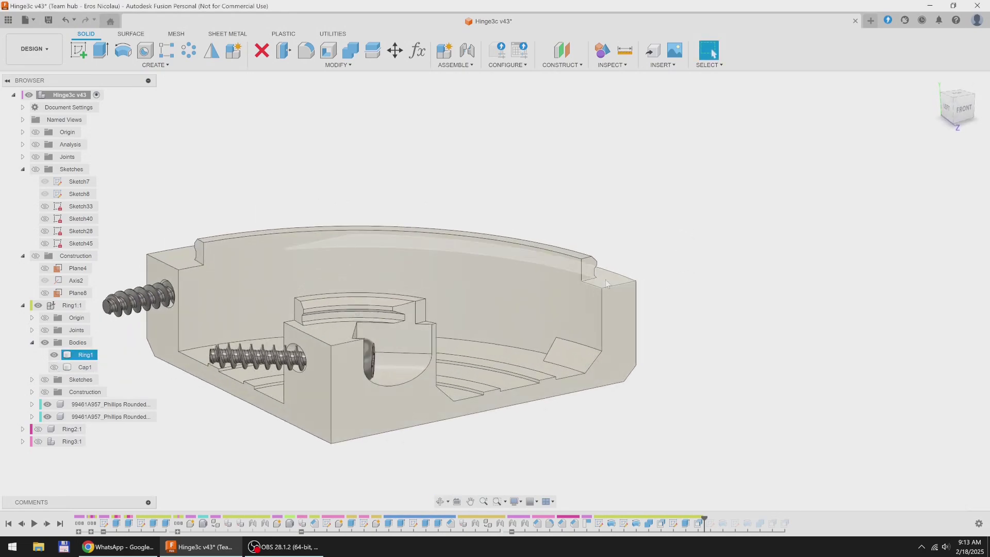
pyautogui.click(54, 367)
pyautogui.click(54, 355)
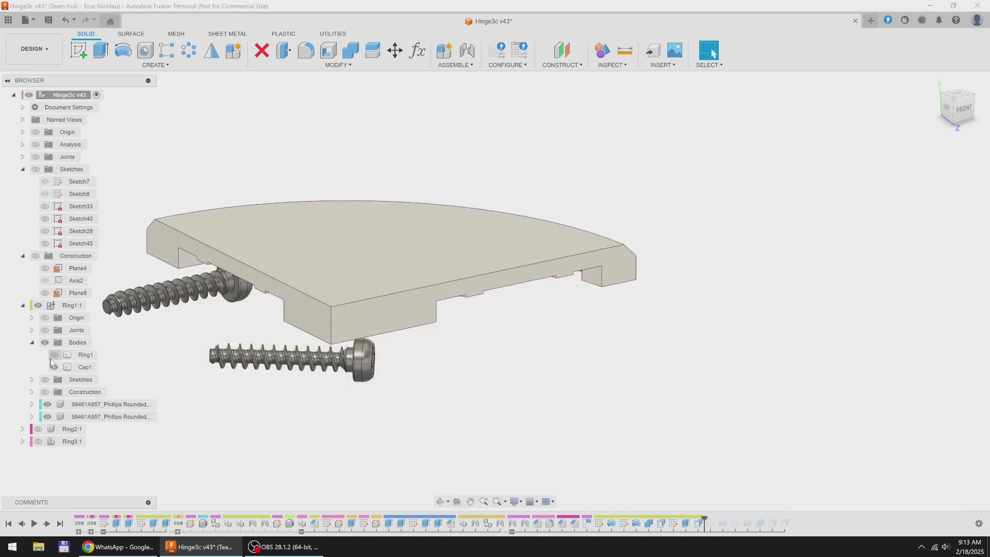
pyautogui.keyDown('shift'); pyautogui.moveTo(516, 360); pyautogui.dragTo(986, 39, button='middle'); pyautogui.keyUp('shift')
pyautogui.click(934, 81)
# Step: Expand Ring2, inspect Cap2 alone, then leave only the Ring2 body showing with Cap2 hidden
pyautogui.moveTo(704, 519); pyautogui.dragTo(794, 520)
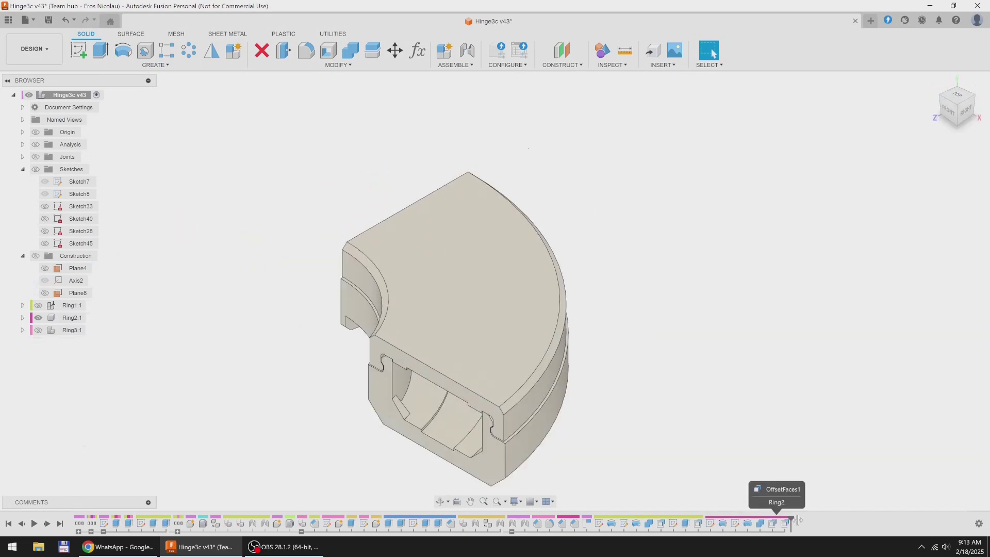
pyautogui.moveTo(676, 469)
pyautogui.keyDown('shift'); pyautogui.mouseDown(button='middle')
pyautogui.moveTo(653, 437)
pyautogui.moveTo(691, 384)
pyautogui.moveTo(691, 397)
pyautogui.mouseUp(button='middle'); pyautogui.keyUp('shift')
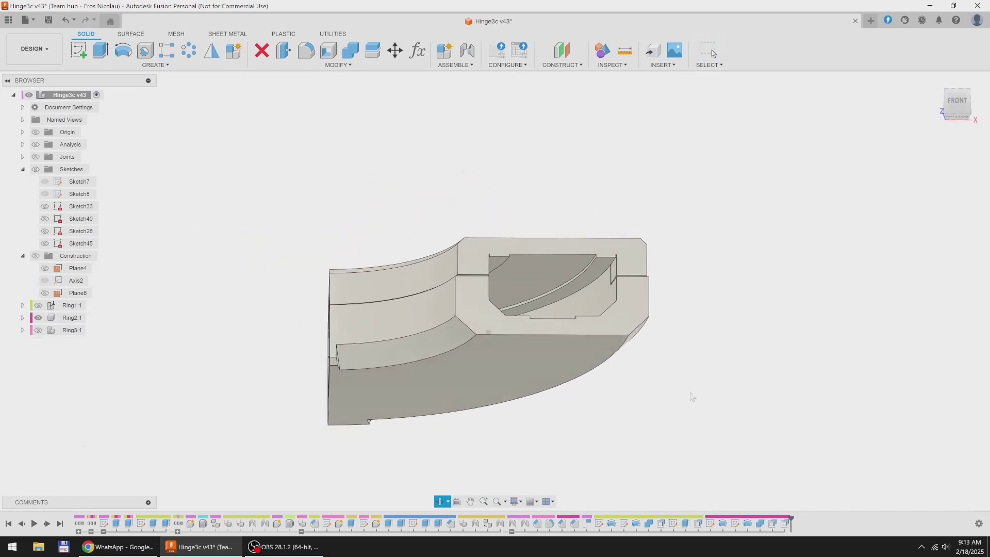
pyautogui.click(22, 318)
pyautogui.click(54, 354)
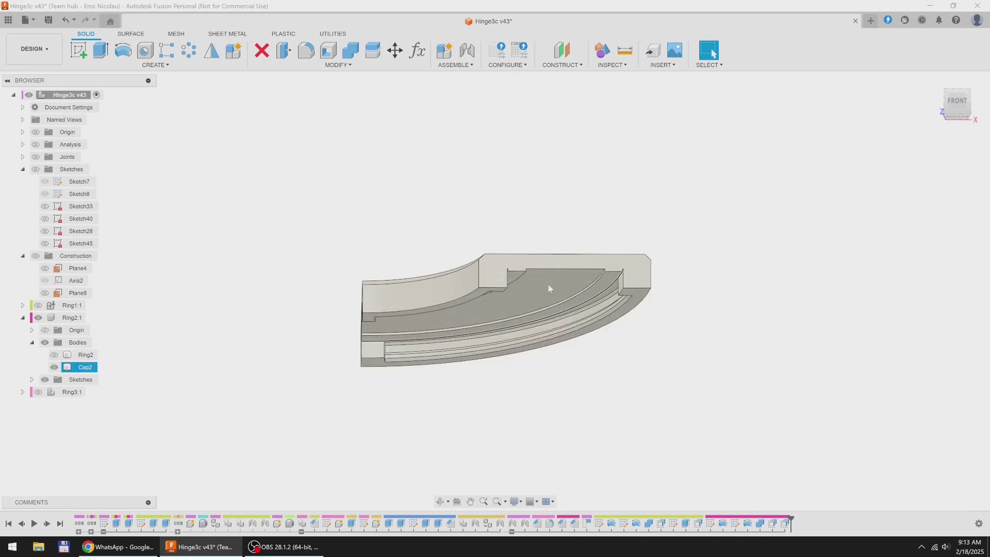
pyautogui.keyDown('shift'); pyautogui.moveTo(541, 386); pyautogui.dragTo(438, 350, button='middle'); pyautogui.keyUp('shift')
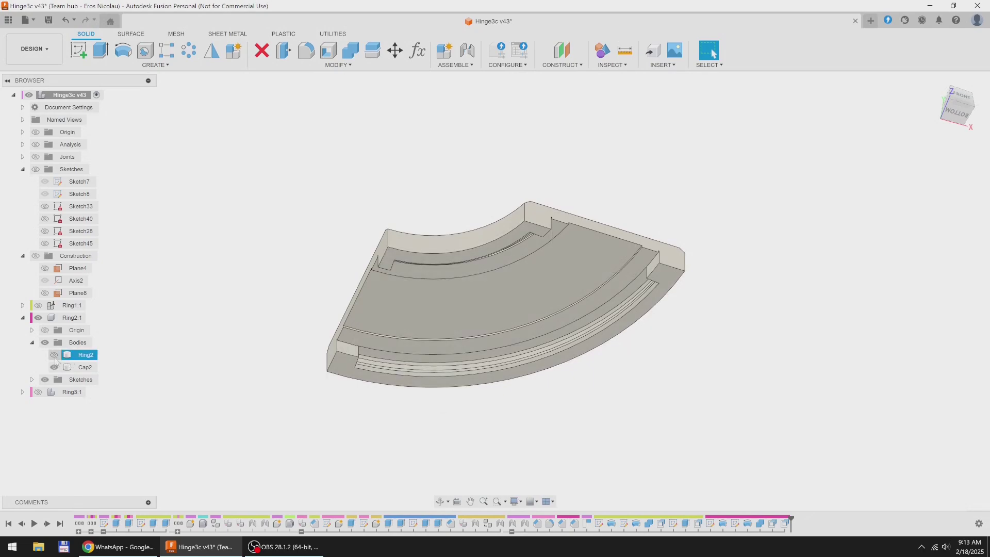
pyautogui.click(54, 354)
pyautogui.click(54, 367)
pyautogui.keyDown('shift'); pyautogui.moveTo(618, 342); pyautogui.dragTo(650, 364, button='middle'); pyautogui.keyUp('shift')
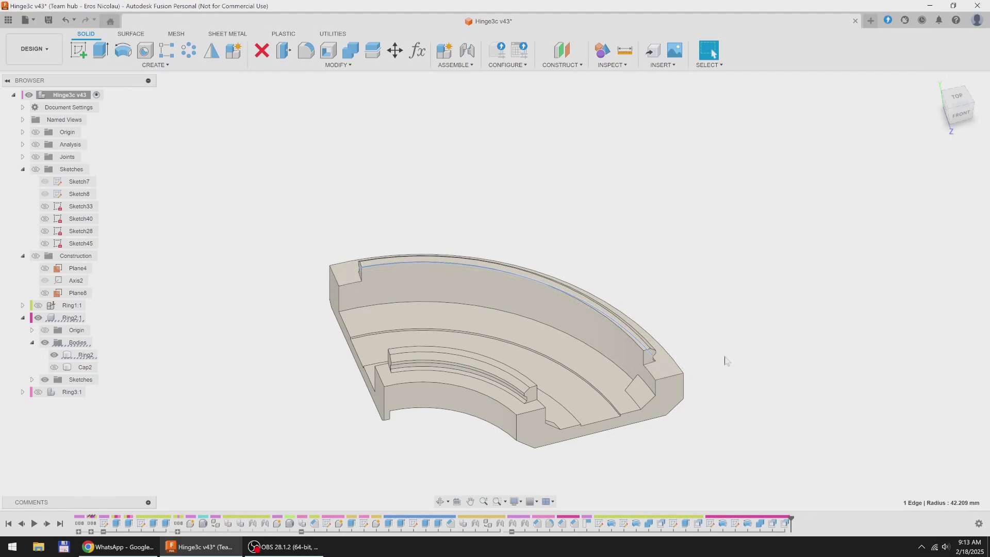
# Step: Show the Door component and view the whole hinge from the top
pyautogui.click(679, 364)
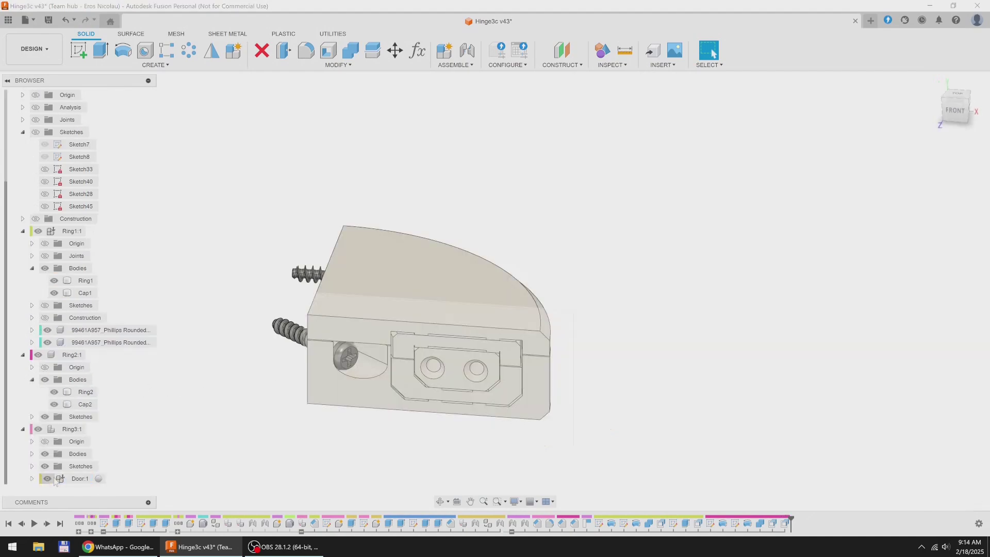
pyautogui.click(47, 478)
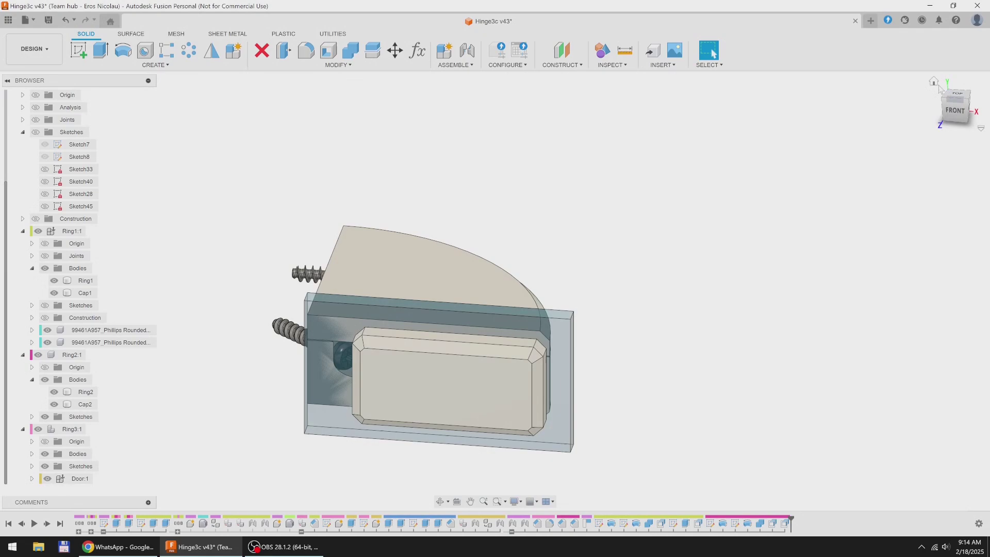
pyautogui.click(934, 82)
pyautogui.moveTo(744, 230); pyautogui.dragTo(825, 244, button='middle')
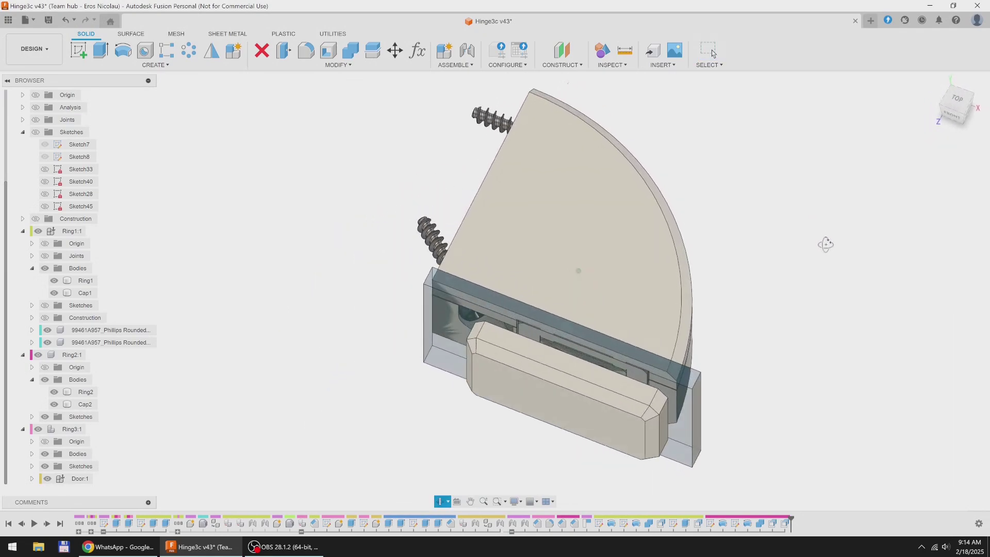
pyautogui.press('Escape')
pyautogui.click(957, 98)
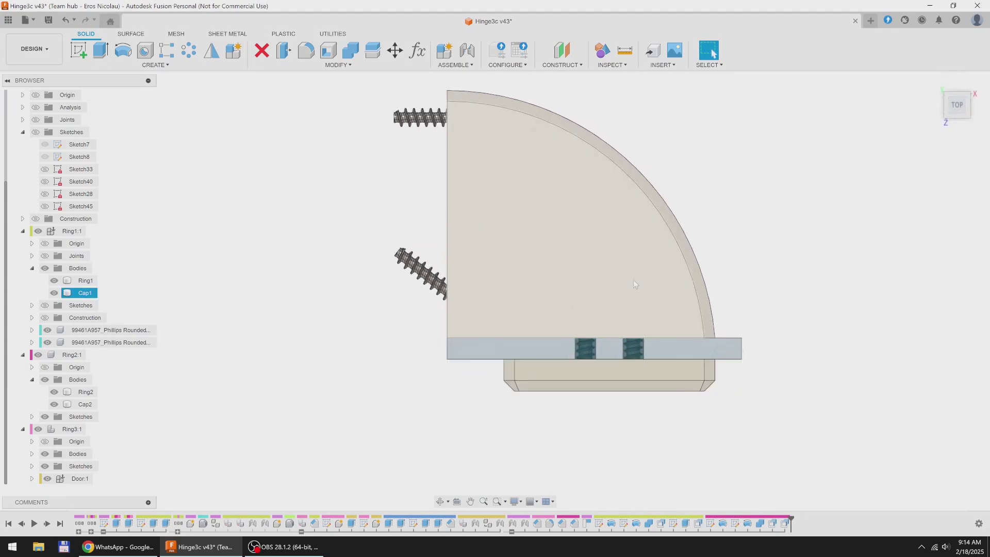
pyautogui.scroll(-3, 603, 316)
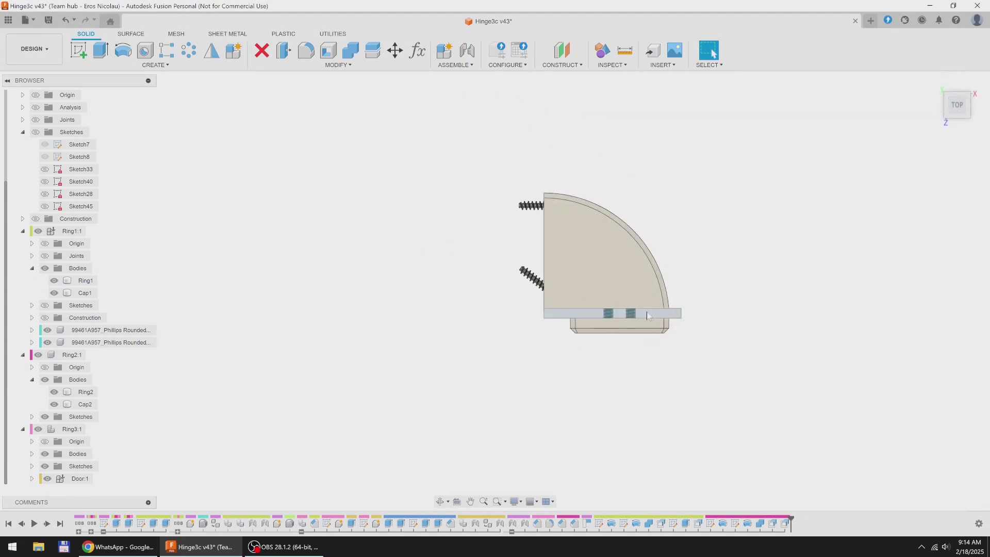
# Step: Swing the door open to the left and back closed twice, from the top and home views
pyautogui.moveTo(629, 354); pyautogui.dragTo(470, 387)
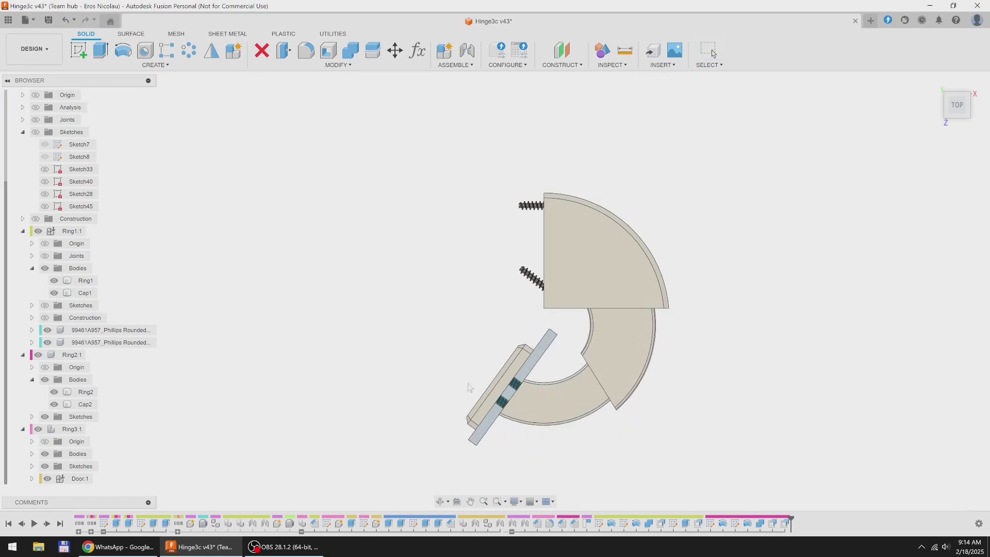
pyautogui.moveTo(533, 348); pyautogui.dragTo(539, 343)
pyautogui.scroll(5, 559, 313)
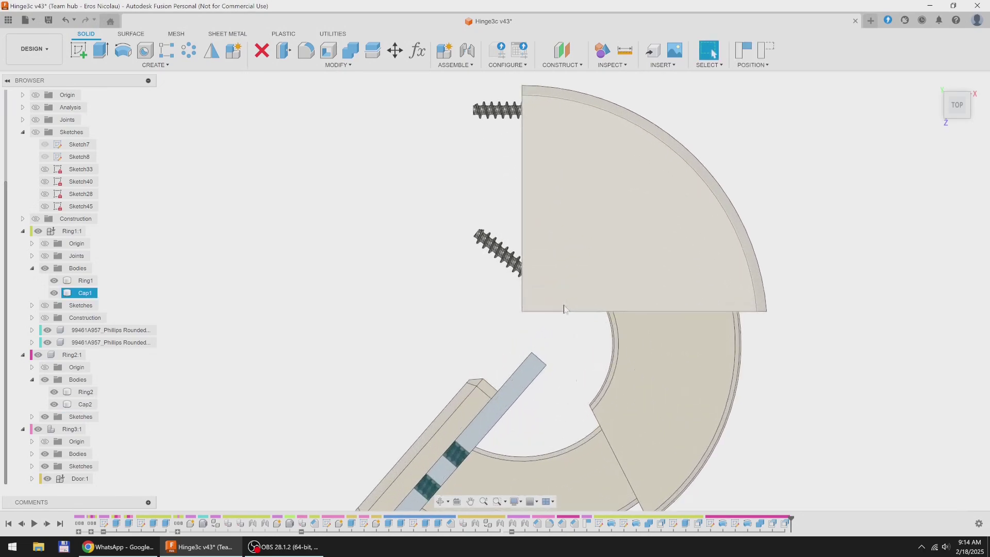
pyautogui.scroll(2, 559, 313)
pyautogui.moveTo(516, 404); pyautogui.dragTo(577, 312)
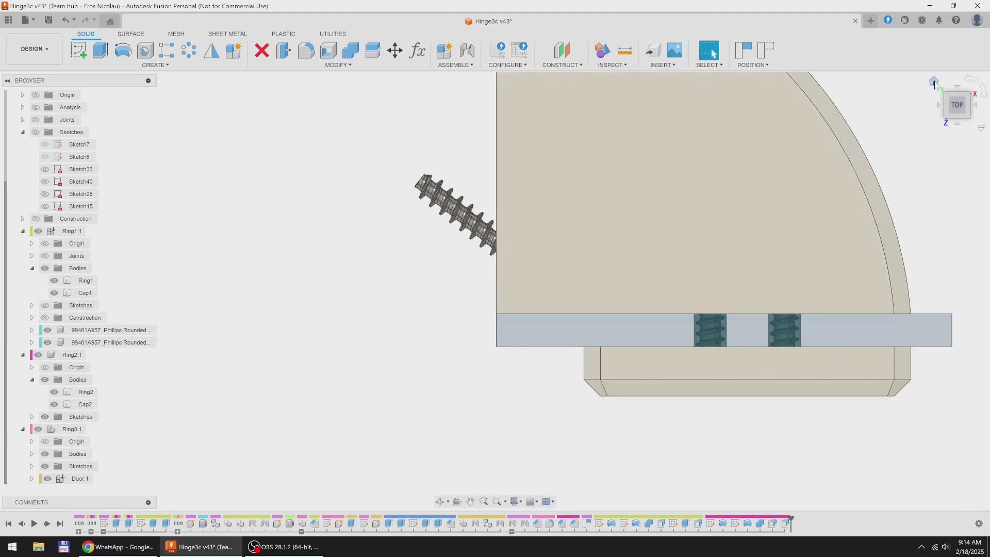
pyautogui.click(933, 81)
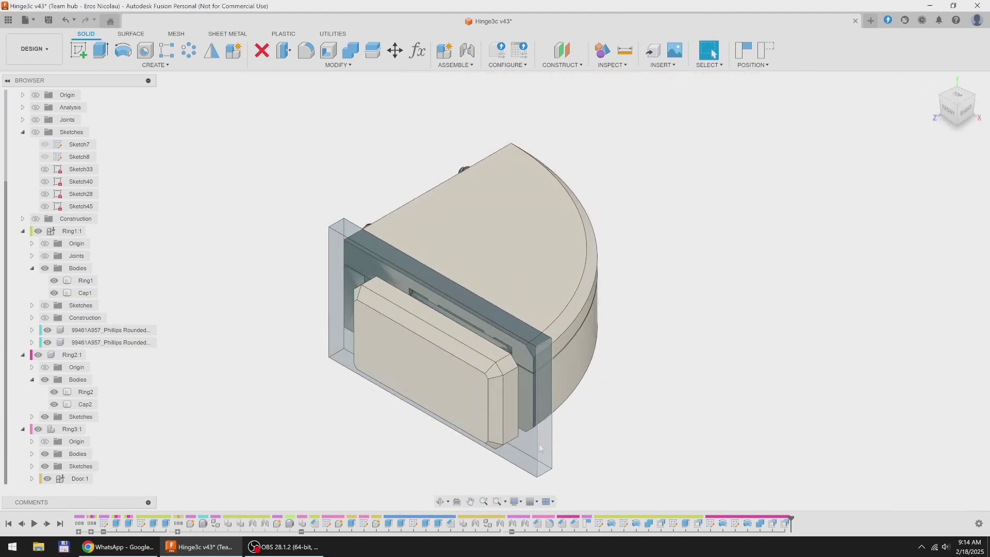
pyautogui.moveTo(540, 449); pyautogui.dragTo(130, 230)
pyautogui.moveTo(95, 298); pyautogui.dragTo(276, 294, button='middle')
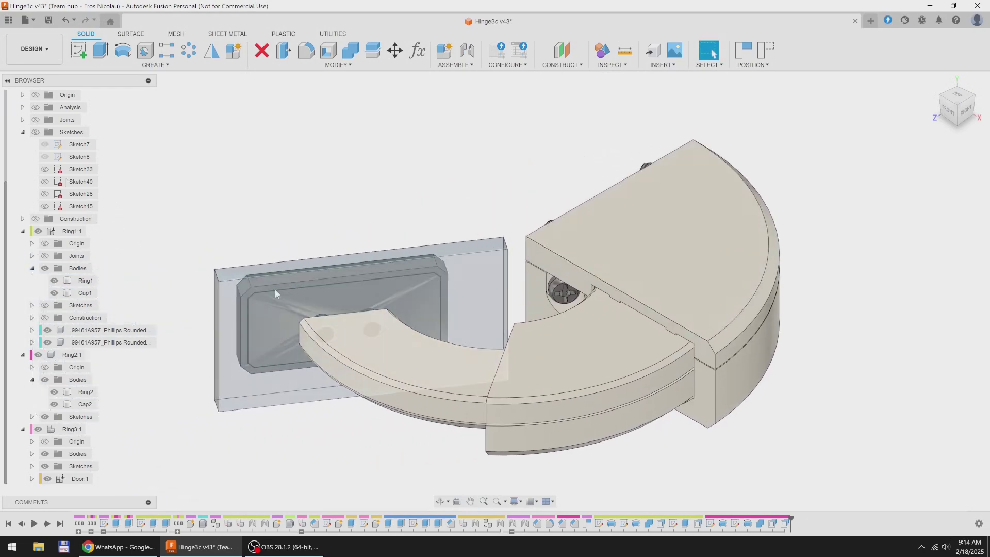